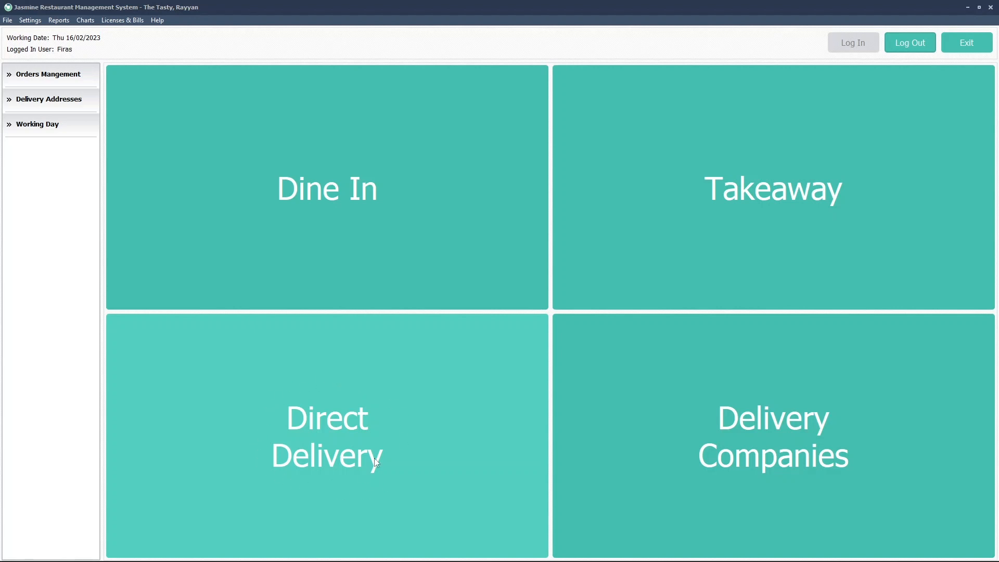
# - Start a new direct delivery order and look up the customer by phone number
pyautogui.click(325, 438)
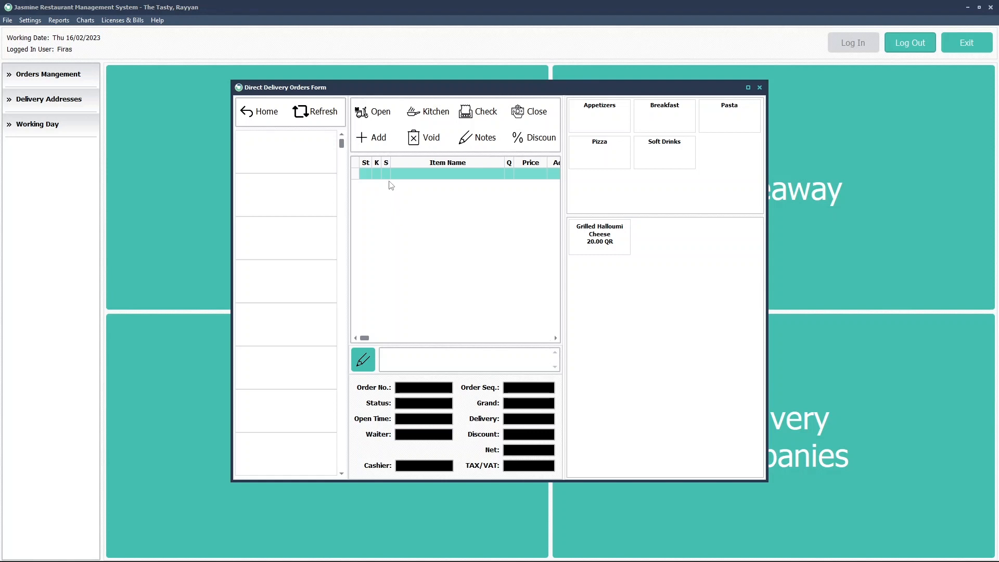
pyautogui.click(383, 116)
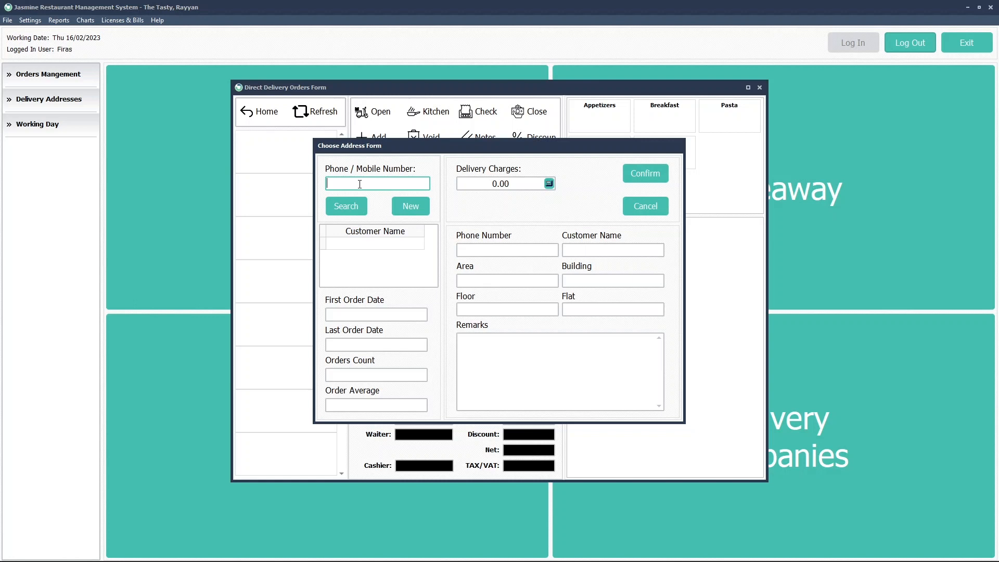
pyautogui.write('33884509')
pyautogui.click(351, 207)
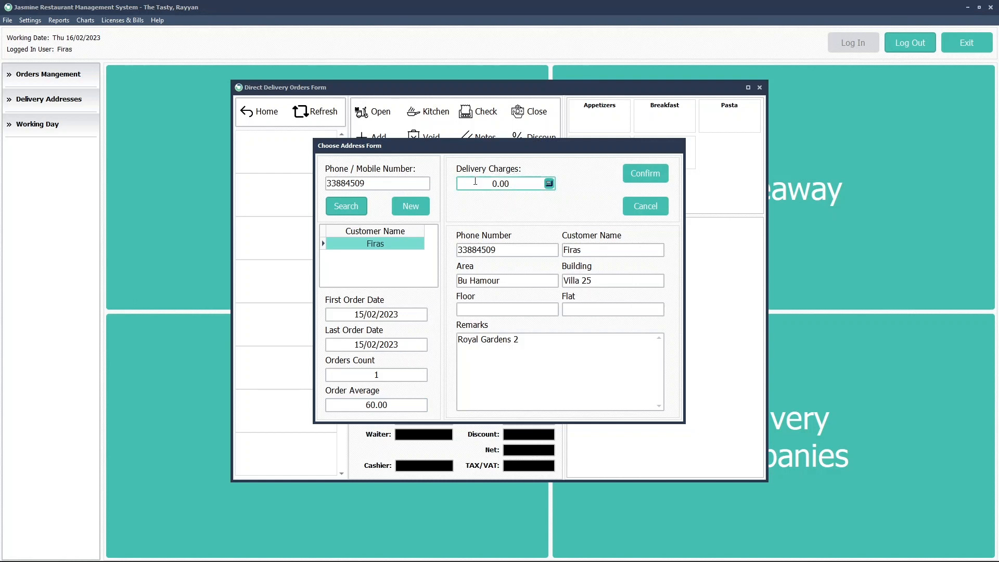
pyautogui.click(549, 183)
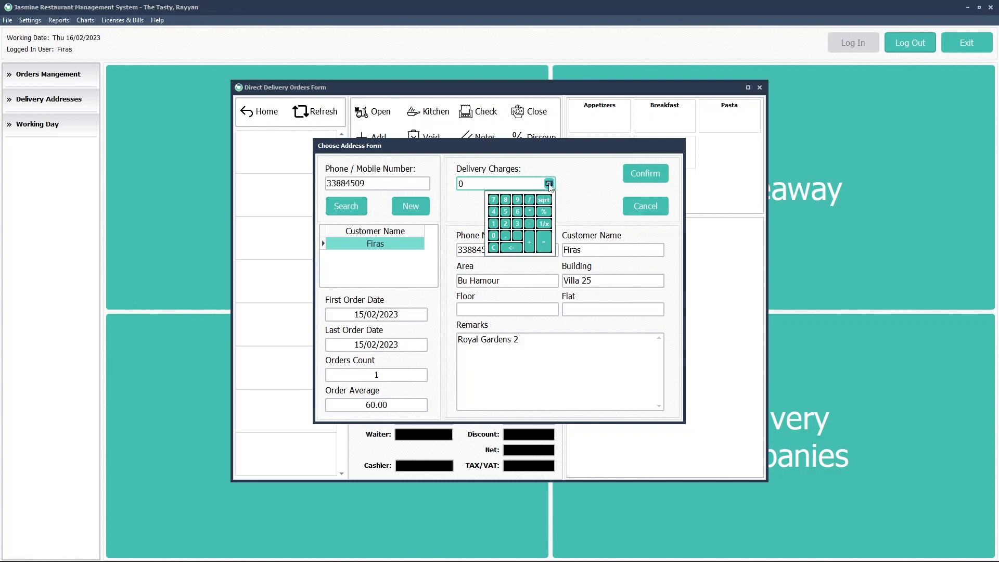
pyautogui.click(493, 224)
pyautogui.click(493, 236)
pyautogui.click(547, 241)
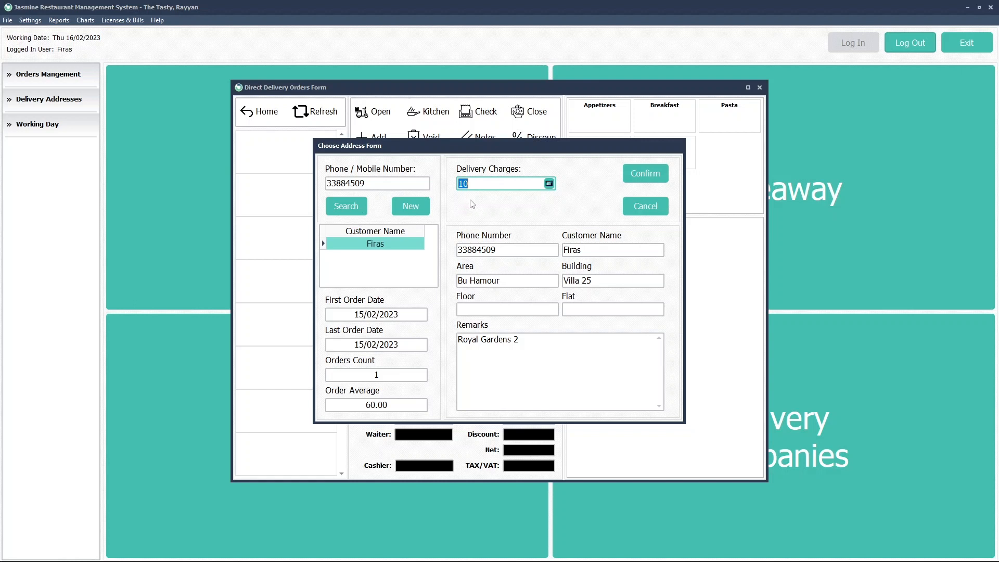
pyautogui.click(550, 186)
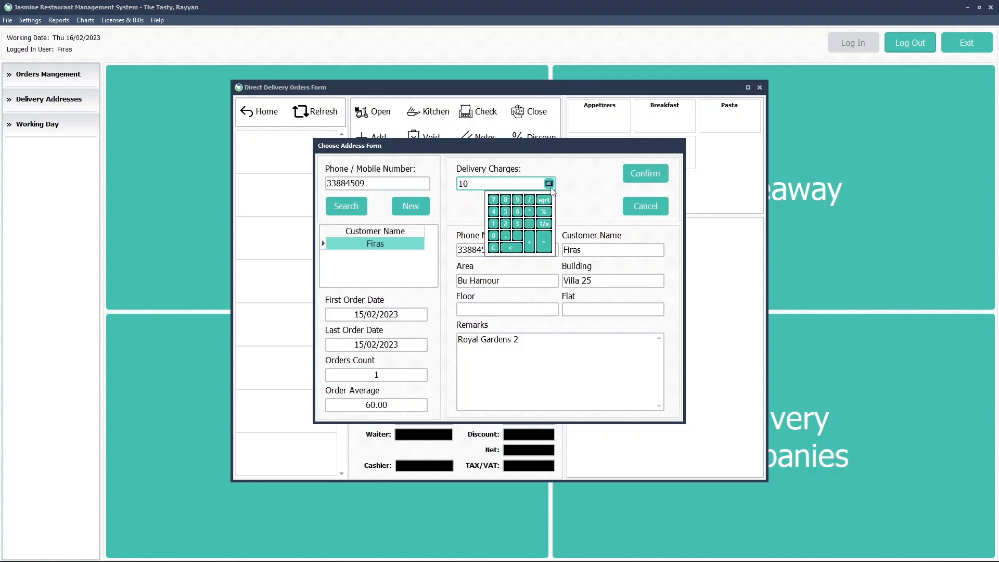
pyautogui.click(492, 237)
pyautogui.click(540, 233)
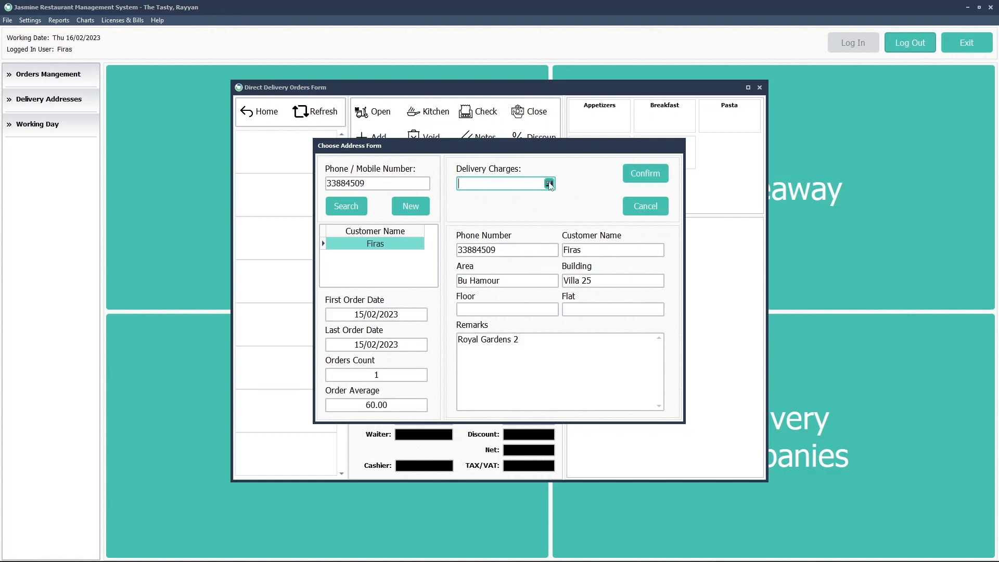
pyautogui.click(550, 186)
pyautogui.click(461, 215)
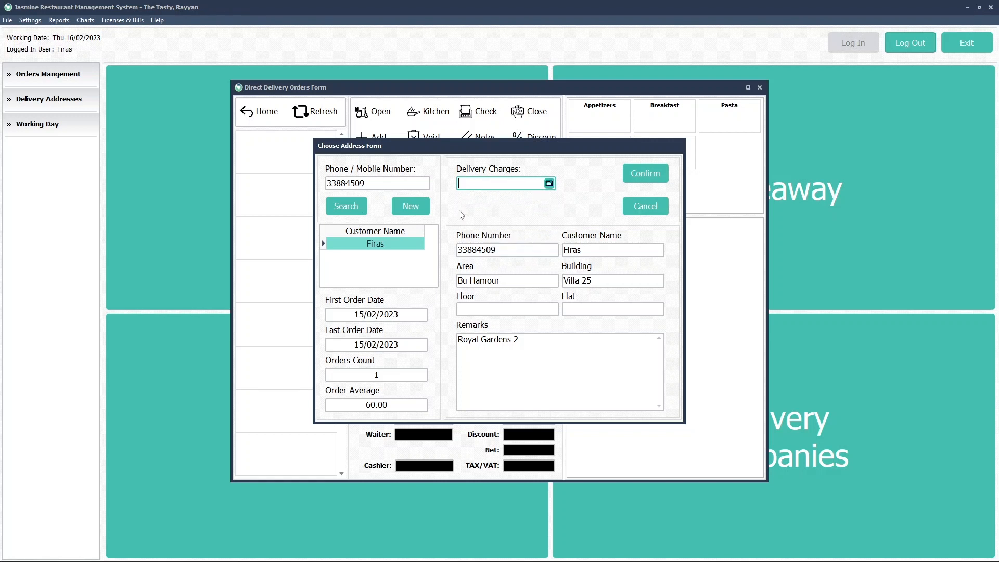
# - Set the delivery charges to 10 and confirm the customer's address for the order
pyautogui.click(549, 184)
pyautogui.click(494, 224)
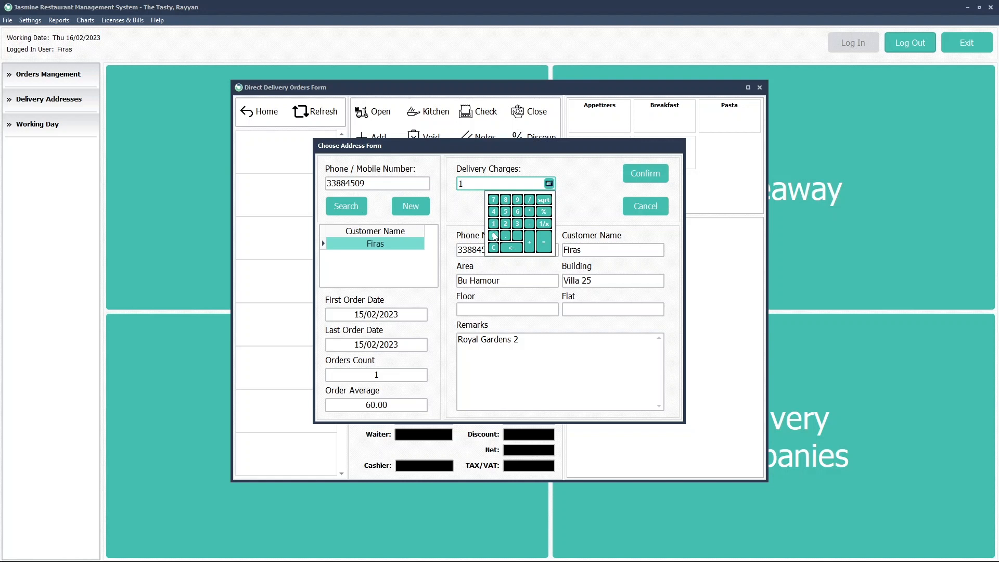
pyautogui.click(494, 236)
pyautogui.click(544, 241)
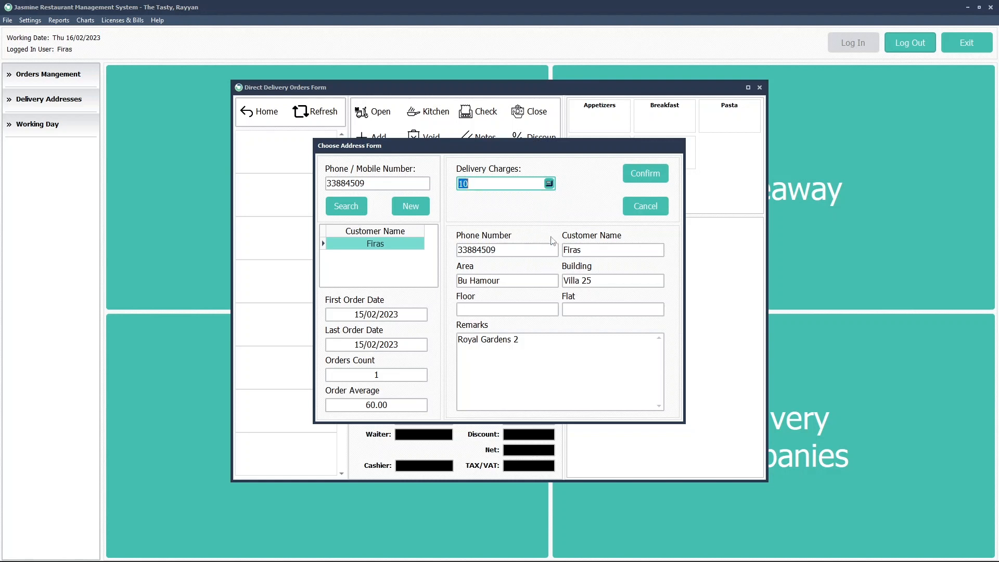
pyautogui.click(646, 174)
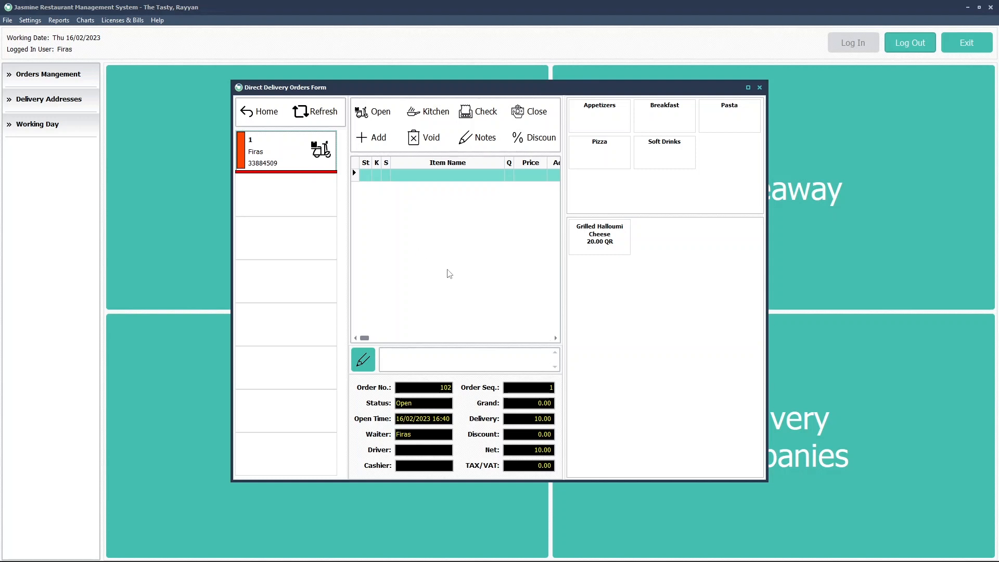
# - Add one Grilled Halloumi Cheese and one Pasta with the Red Sause modifier to the order
pyautogui.click(601, 117)
pyautogui.click(604, 242)
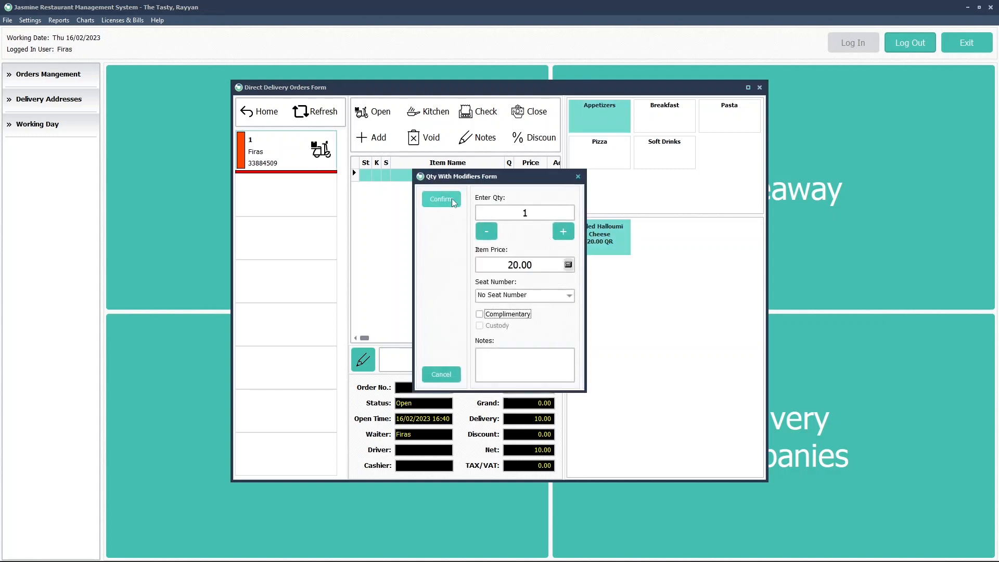
pyautogui.click(441, 199)
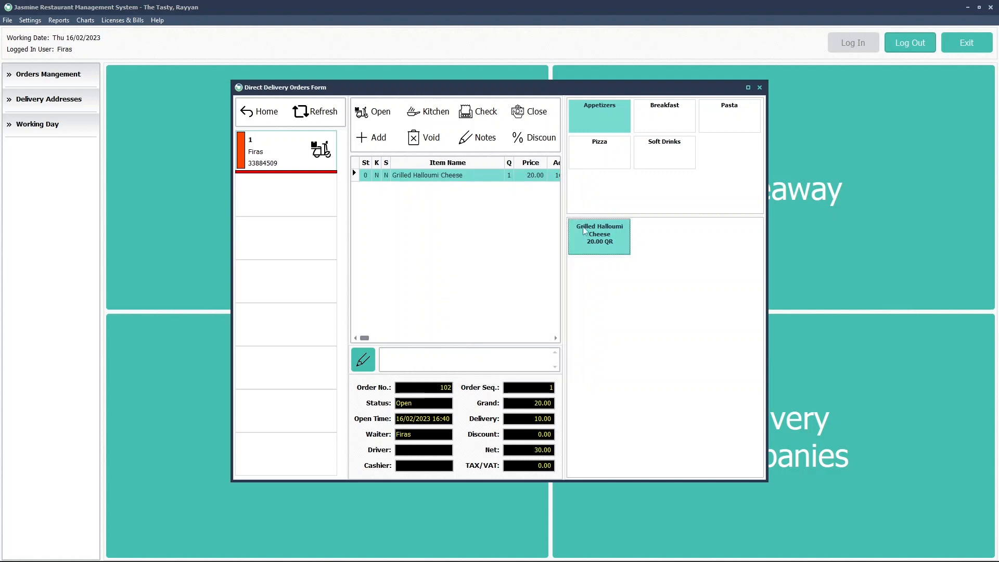
pyautogui.click(724, 120)
pyautogui.click(596, 240)
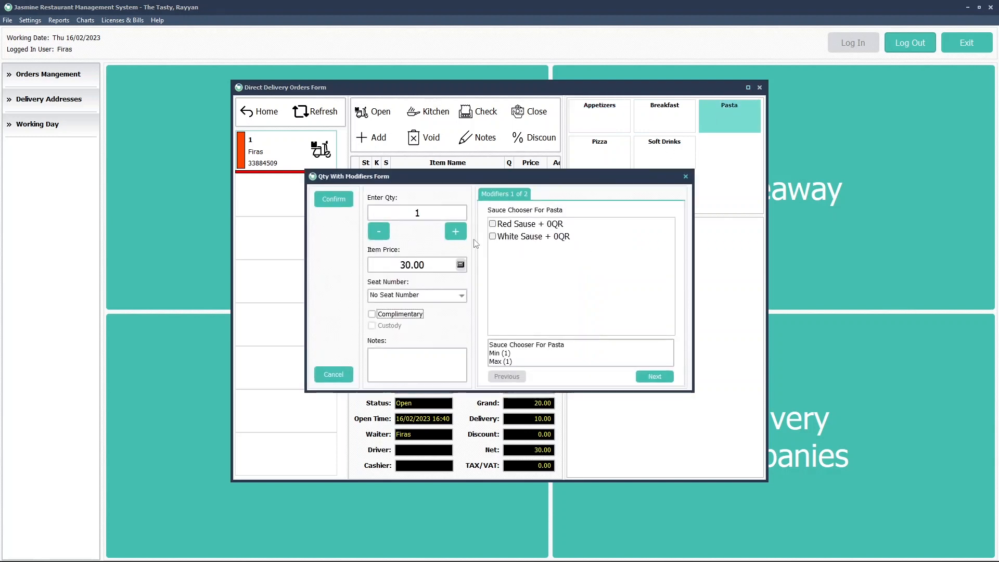
pyautogui.click(507, 225)
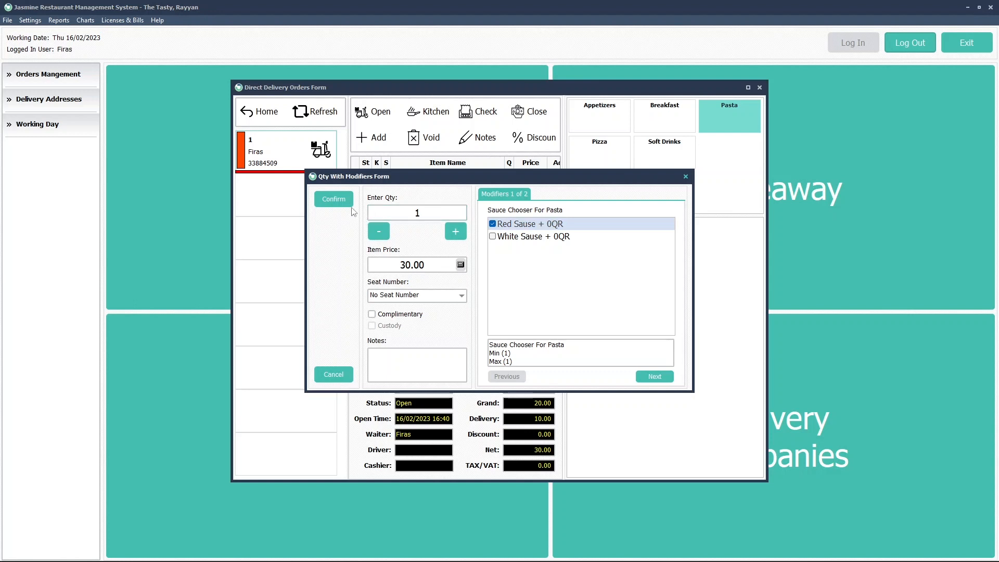
pyautogui.click(333, 199)
# - Add two 7 Up soft drinks to the order
pyautogui.click(664, 154)
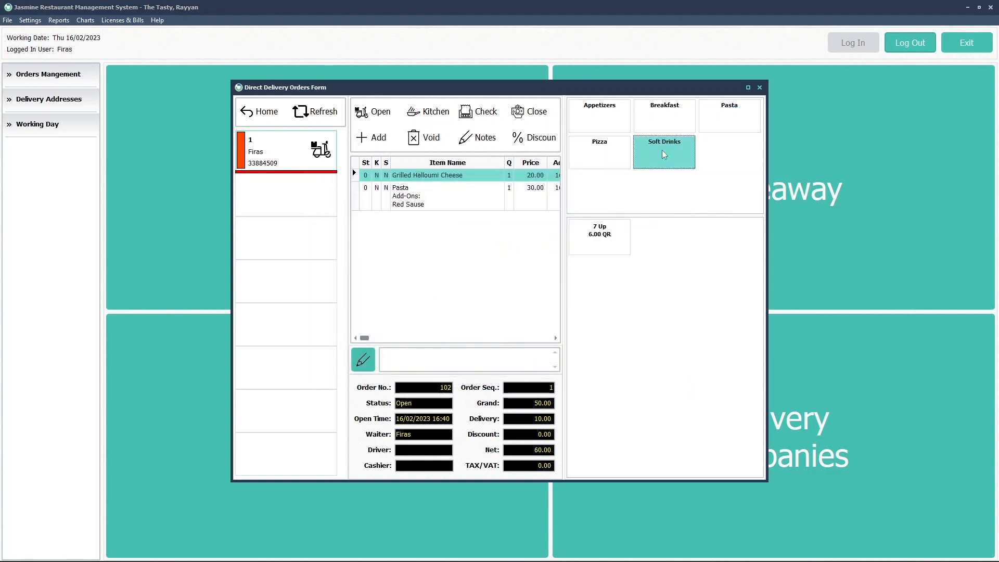
pyautogui.click(606, 232)
pyautogui.click(563, 231)
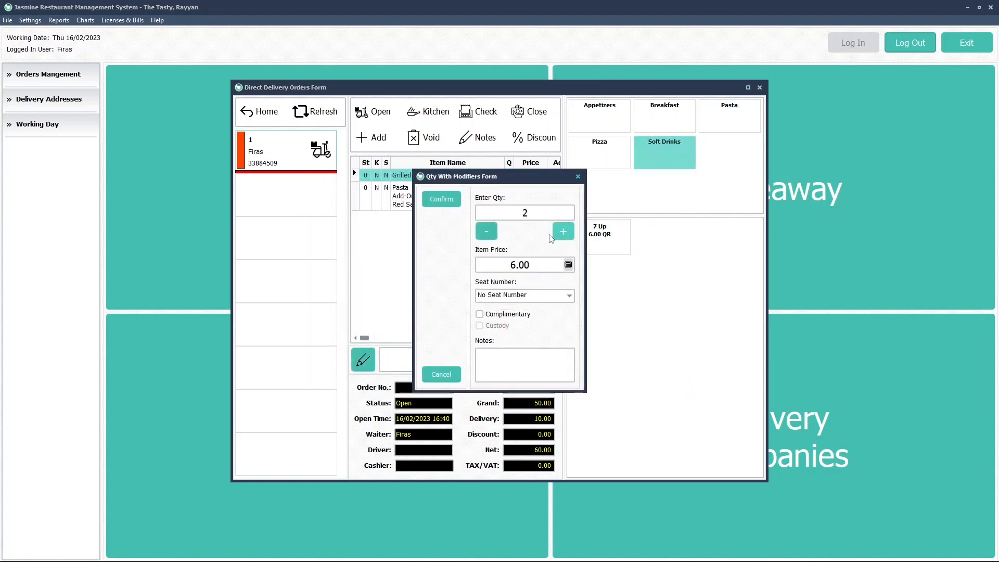
pyautogui.click(441, 199)
# - Add one large Vegetable Pizza with the Extra Cheese and Extra Onion modifiers to the order
pyautogui.click(620, 165)
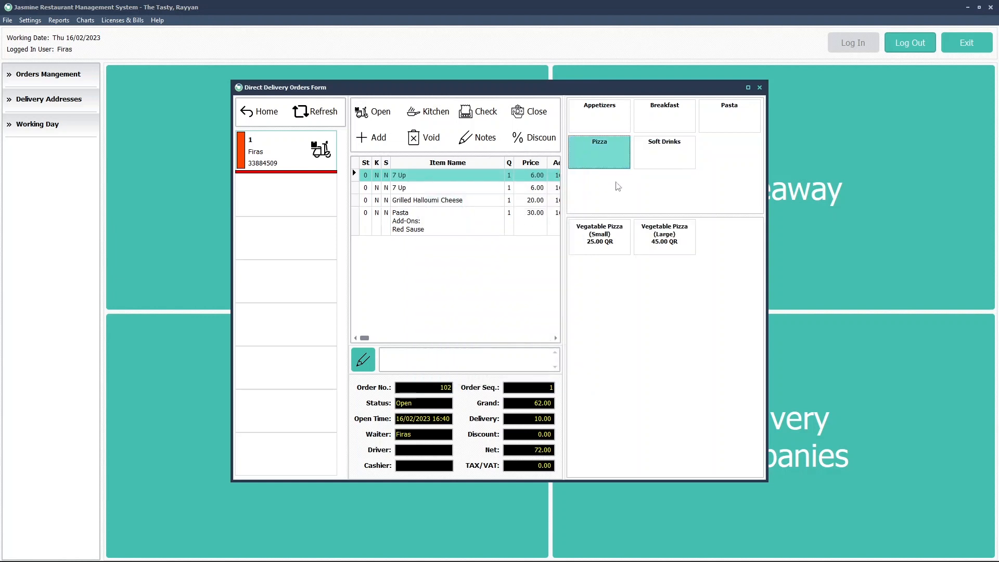
pyautogui.click(668, 243)
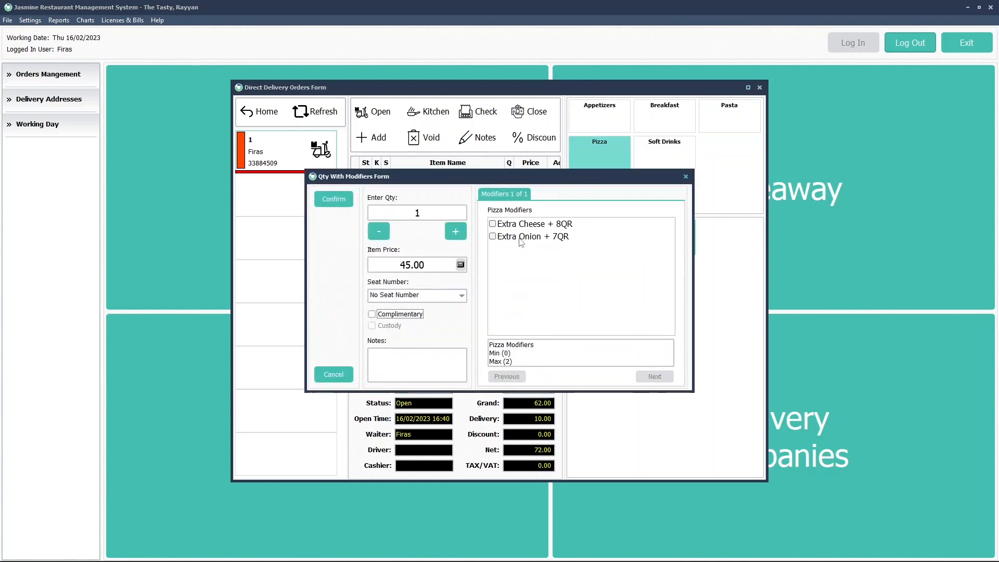
pyautogui.click(521, 238)
pyautogui.click(520, 224)
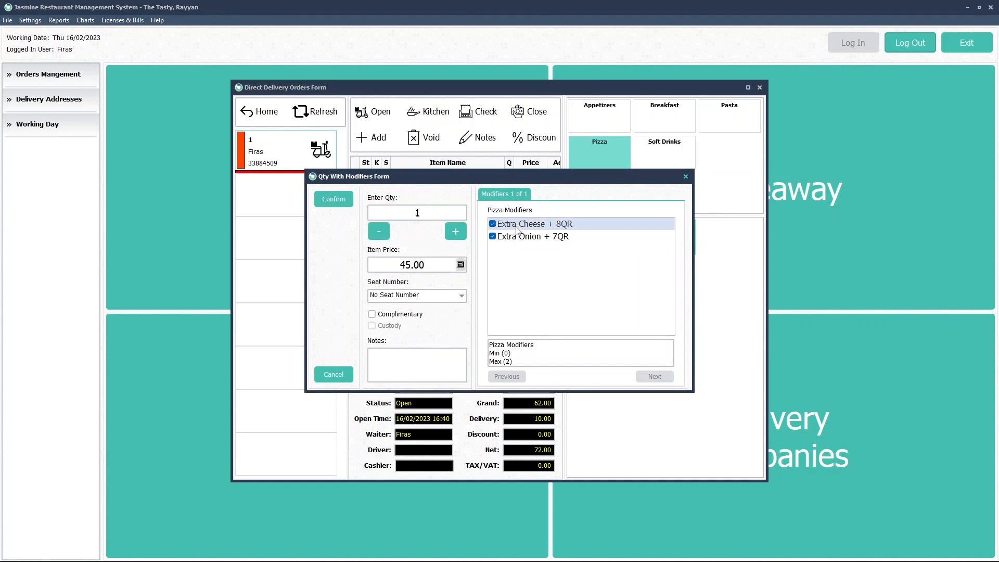
pyautogui.click(336, 201)
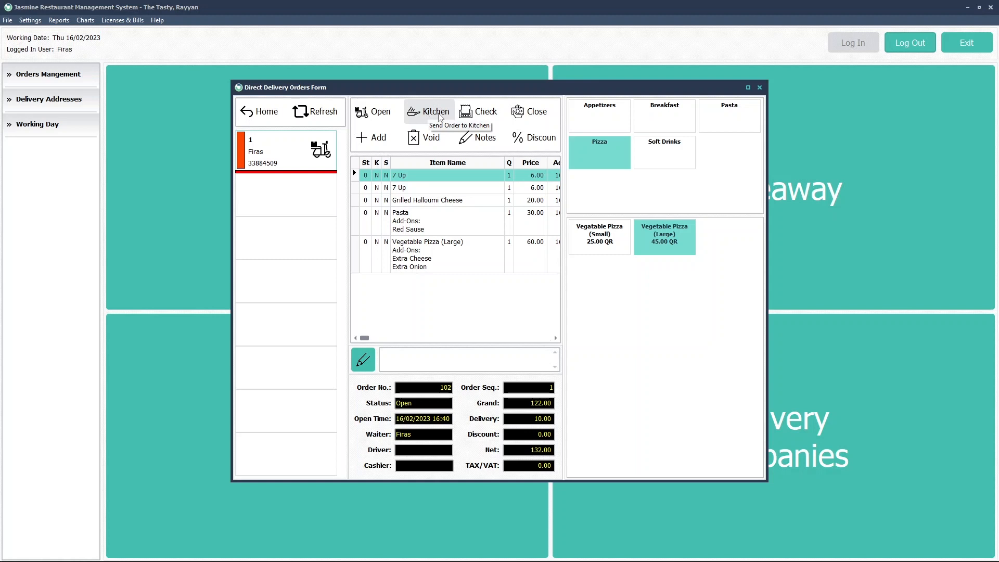
# - Send the order to the kitchen and dismiss the kitchen ticket preview
pyautogui.rightClick(291, 158)
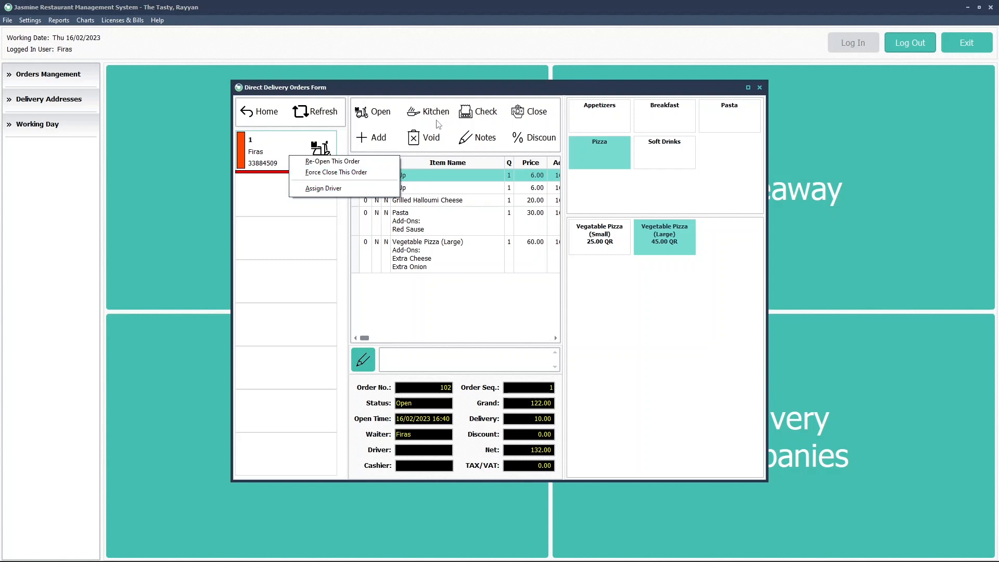
pyautogui.click(440, 93)
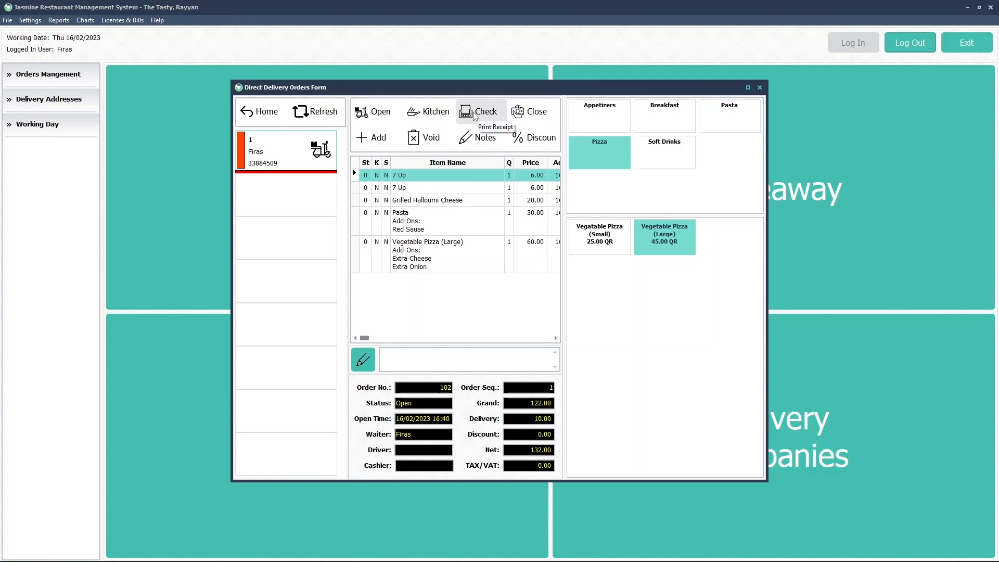
pyautogui.click(422, 115)
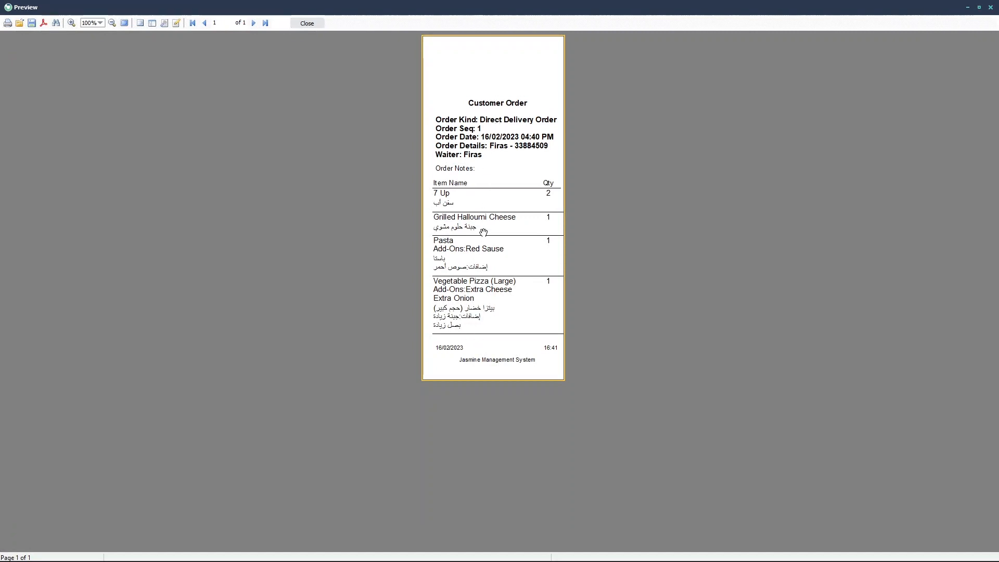
pyautogui.click(315, 25)
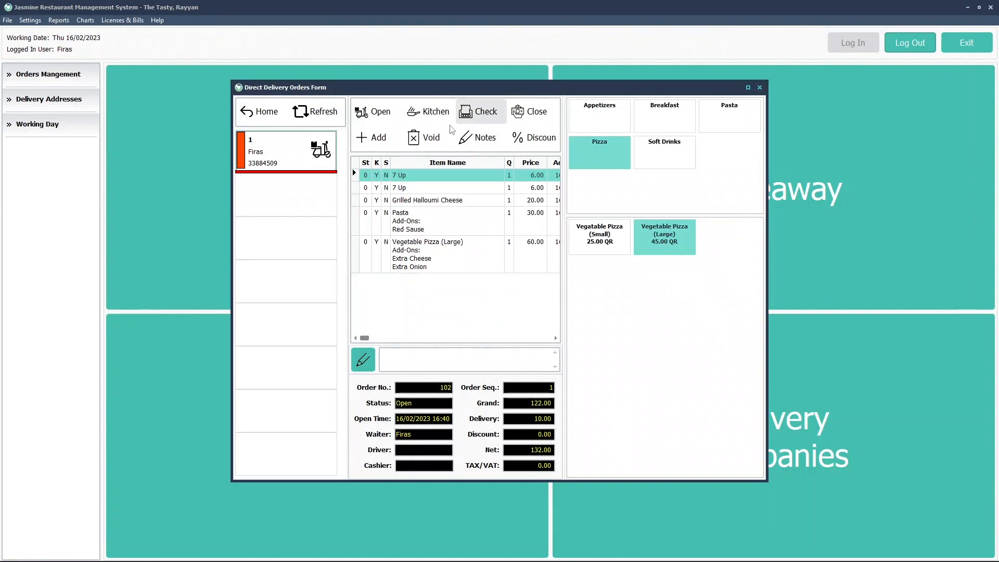
# - Assign the listed delivery driver to the open order
pyautogui.rightClick(297, 163)
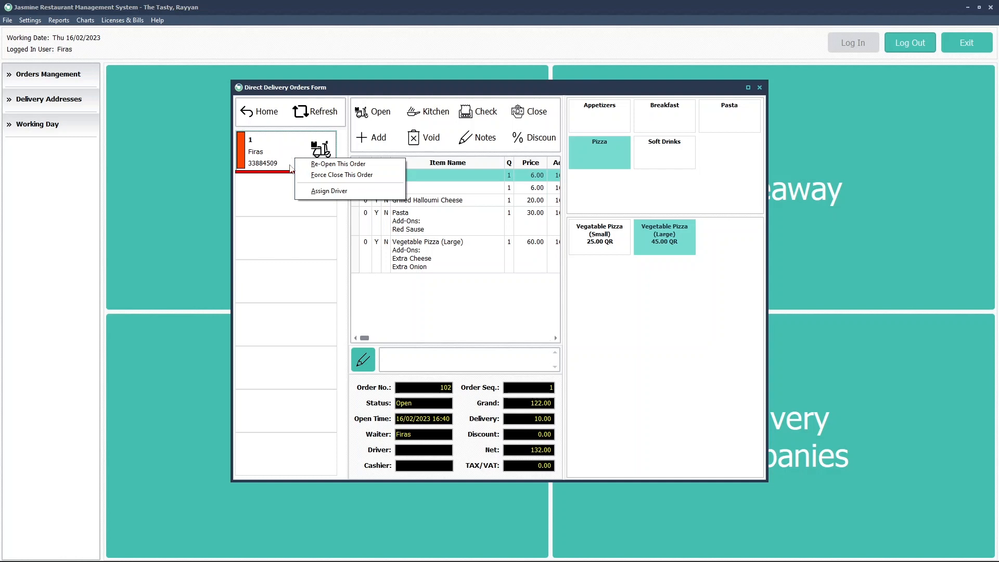
pyautogui.click(321, 192)
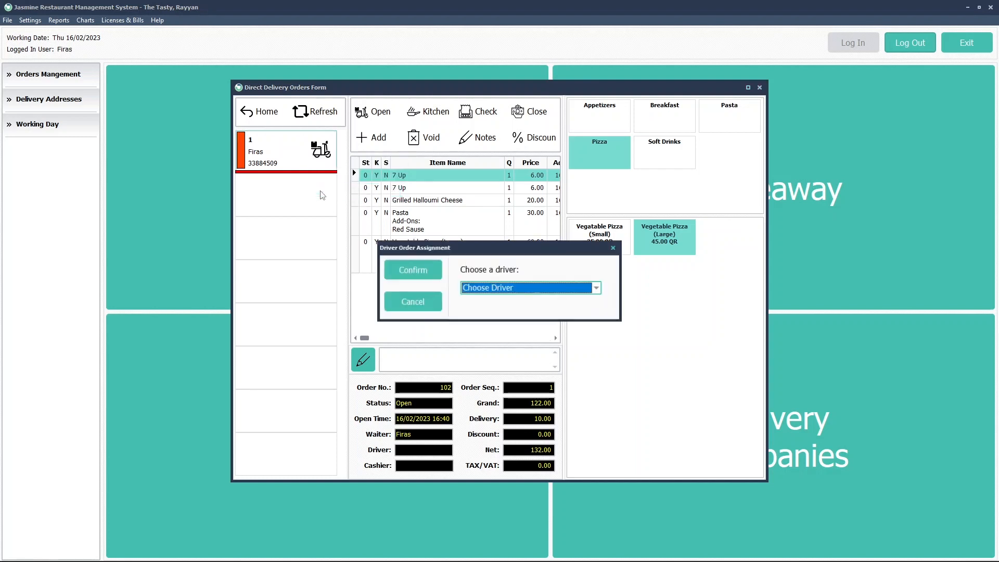
pyautogui.click(514, 290)
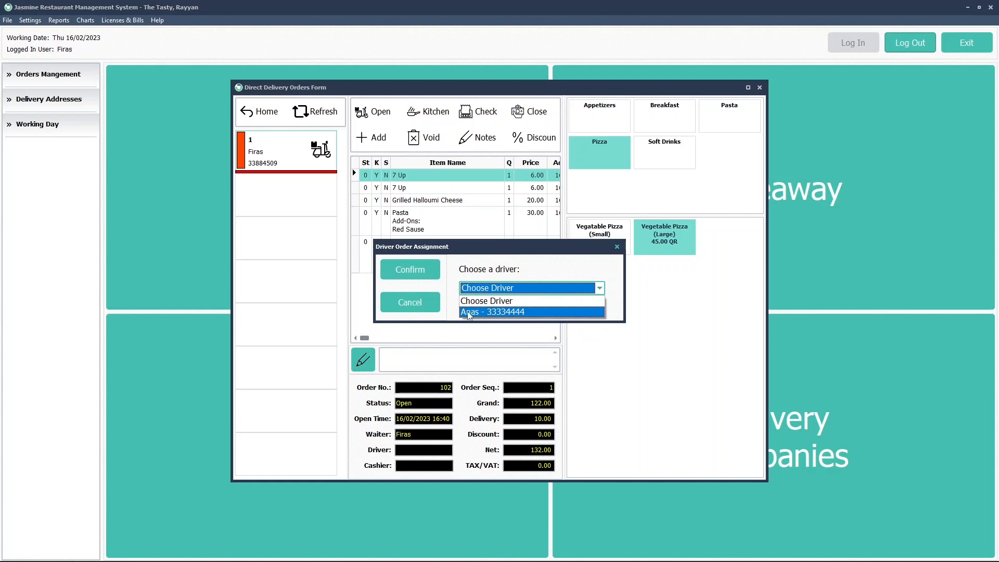
pyautogui.click(513, 312)
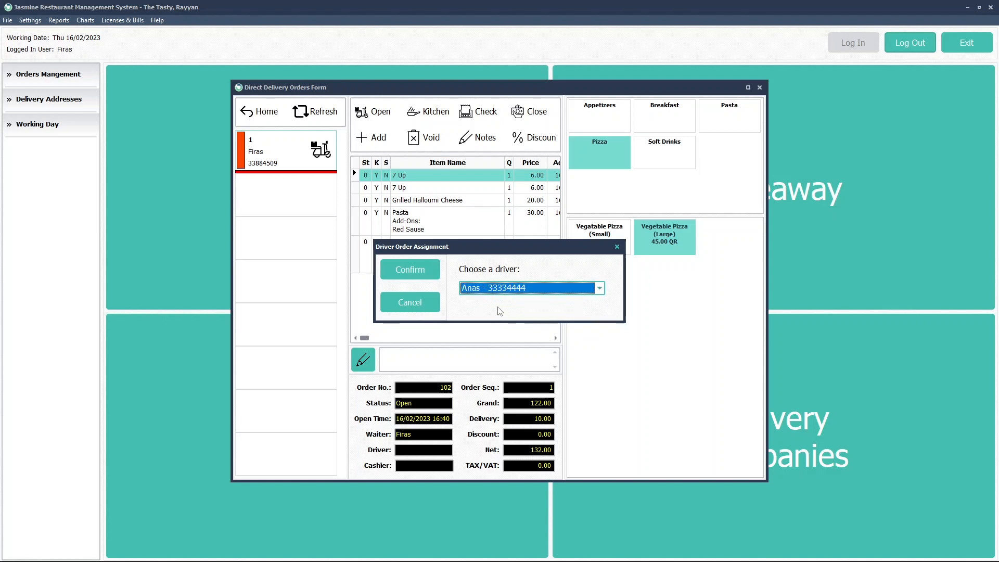
pyautogui.click(427, 269)
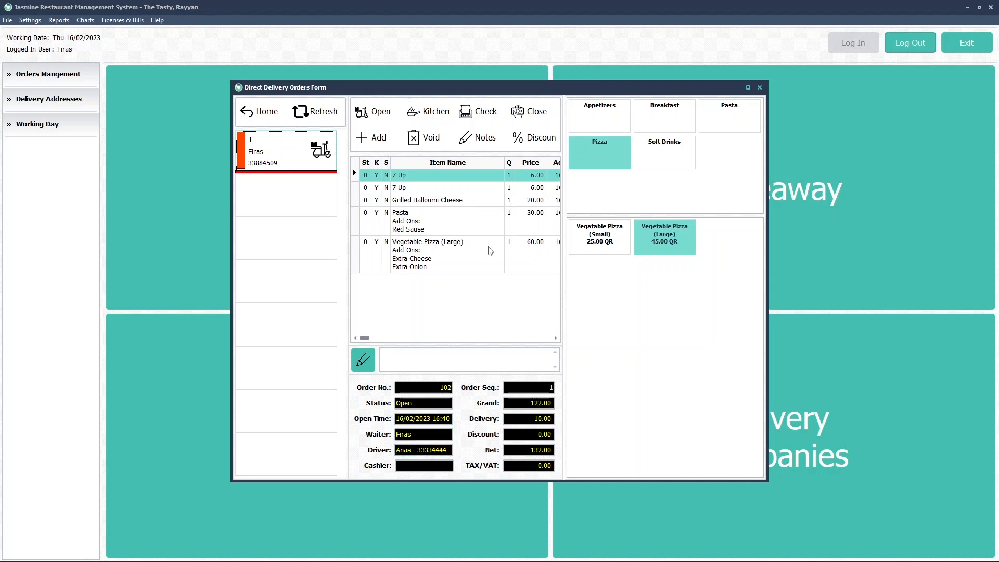
# - Print the customer's check and close the order with a single Cash payment to the Main Cashbox account
pyautogui.click(480, 113)
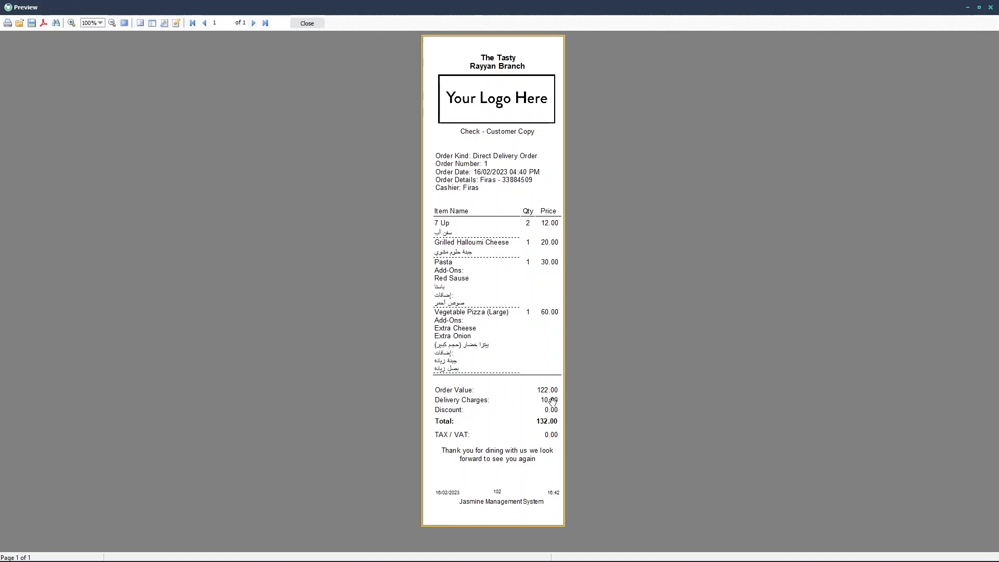
pyautogui.click(314, 23)
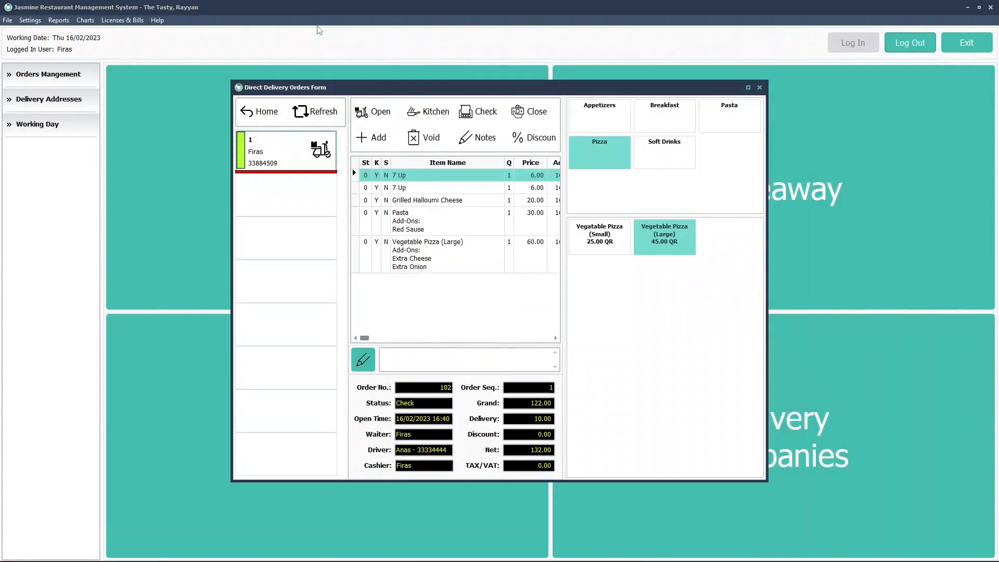
pyautogui.click(534, 118)
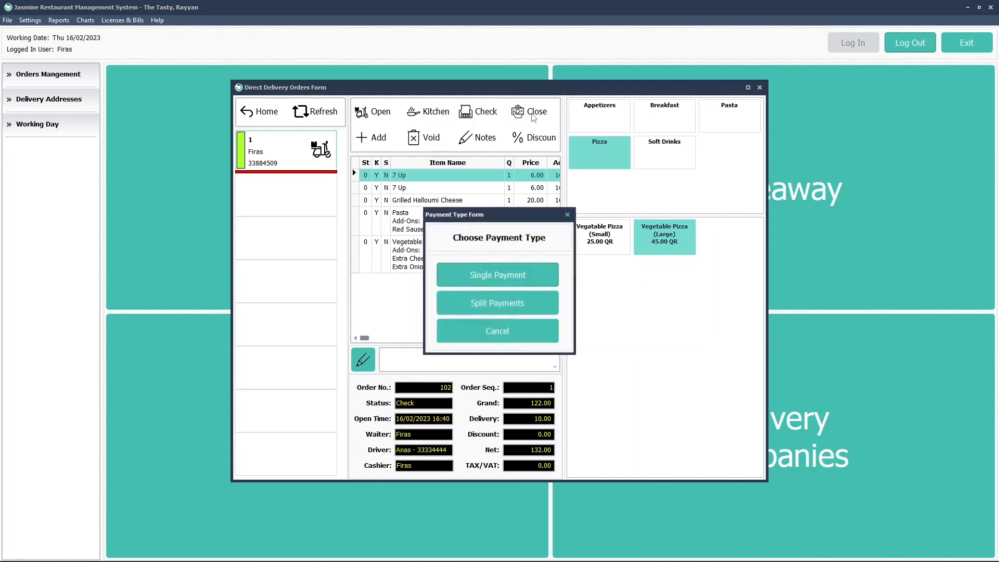
pyautogui.click(482, 279)
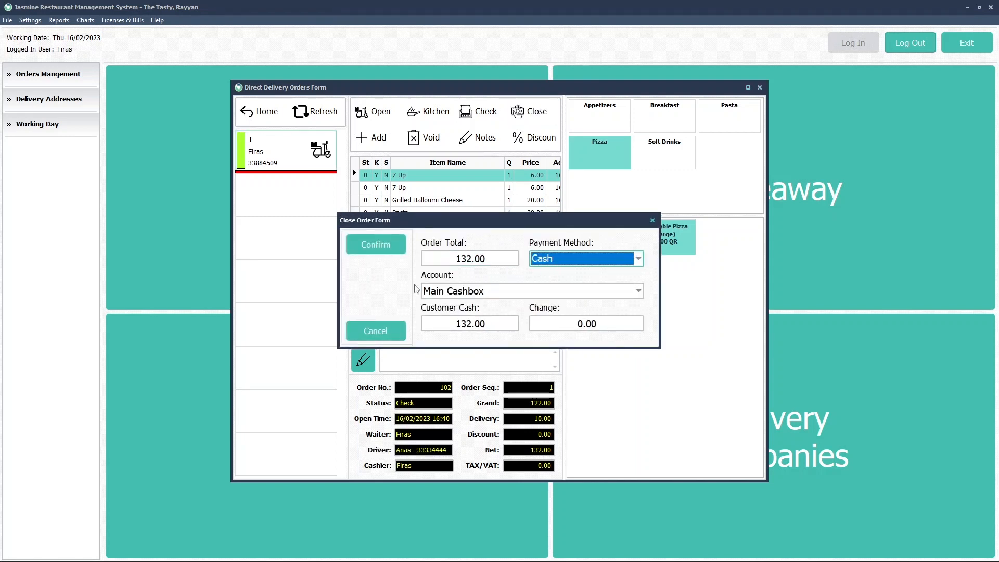
pyautogui.click(386, 245)
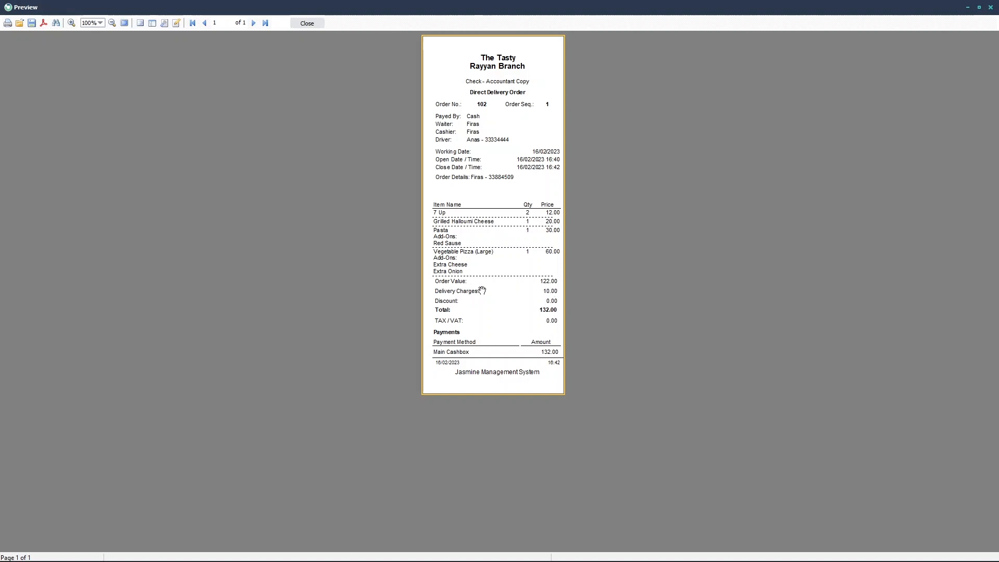
# - Close the accountant check preview and leave the direct delivery orders form
pyautogui.click(307, 24)
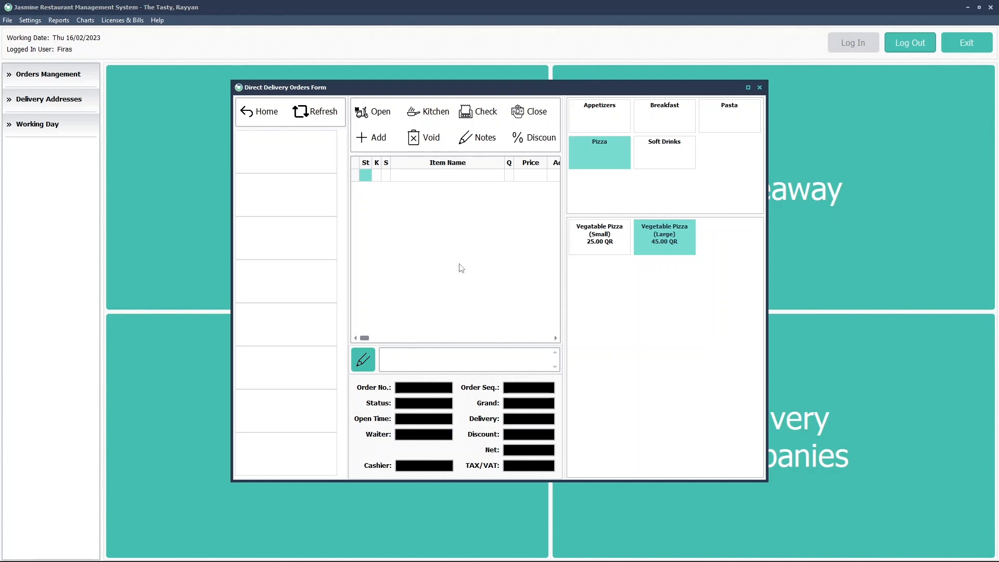
pyautogui.click(278, 112)
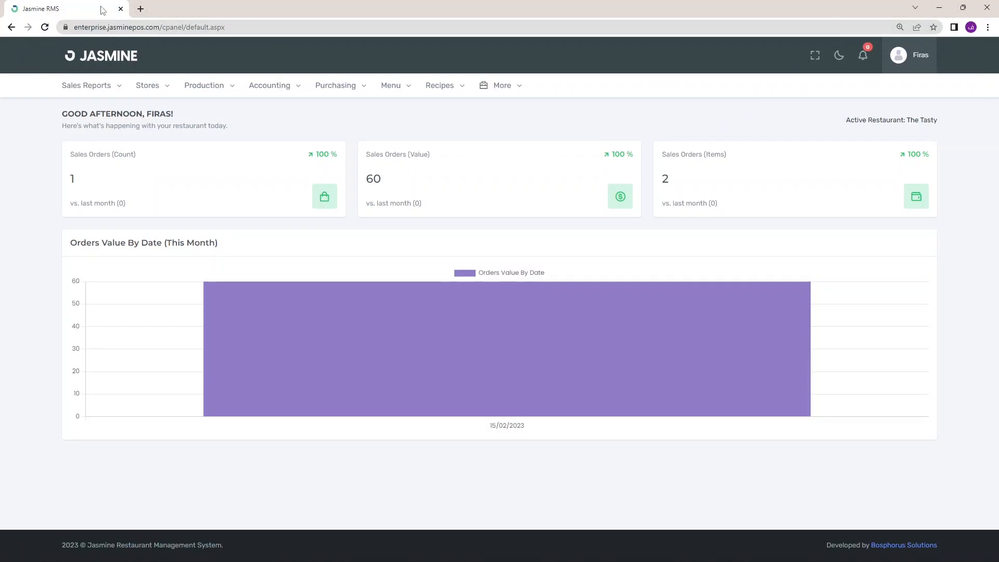
# - Open the drivers management page in the Jasmine RMS web control panel and review the defined driver's name and phone
pyautogui.click(99, 57)
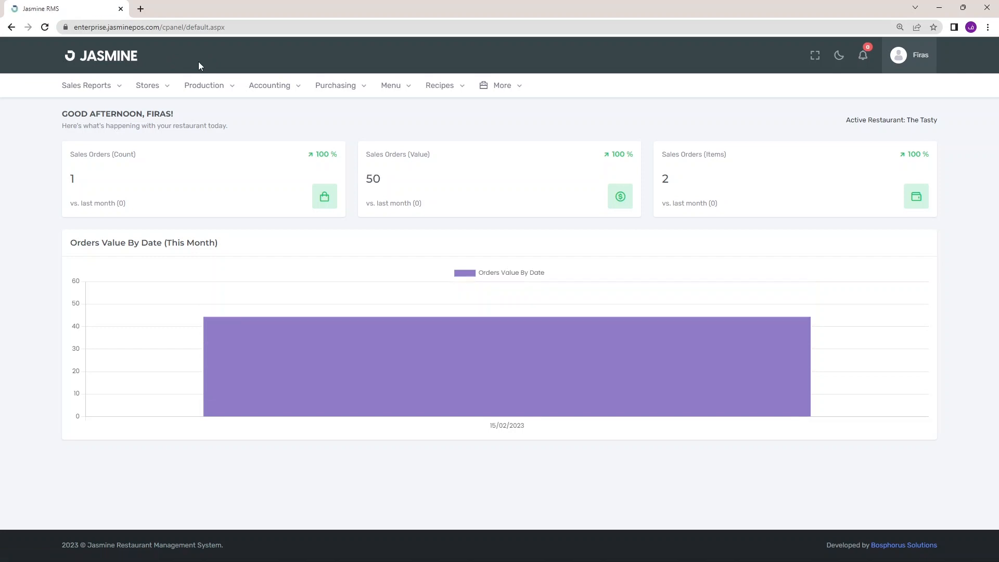
pyautogui.click(496, 83)
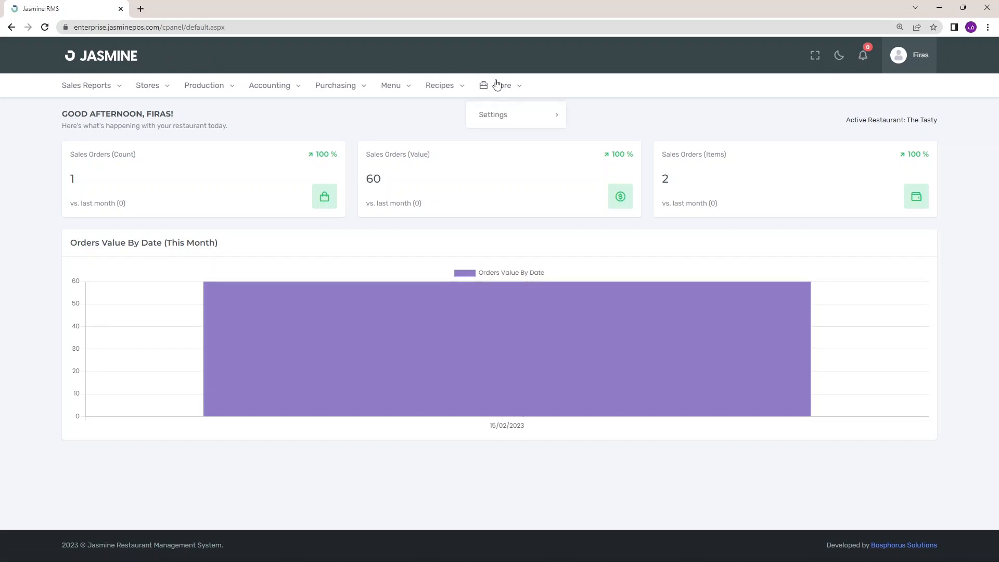
pyautogui.moveTo(502, 111)
pyautogui.moveTo(619, 120)
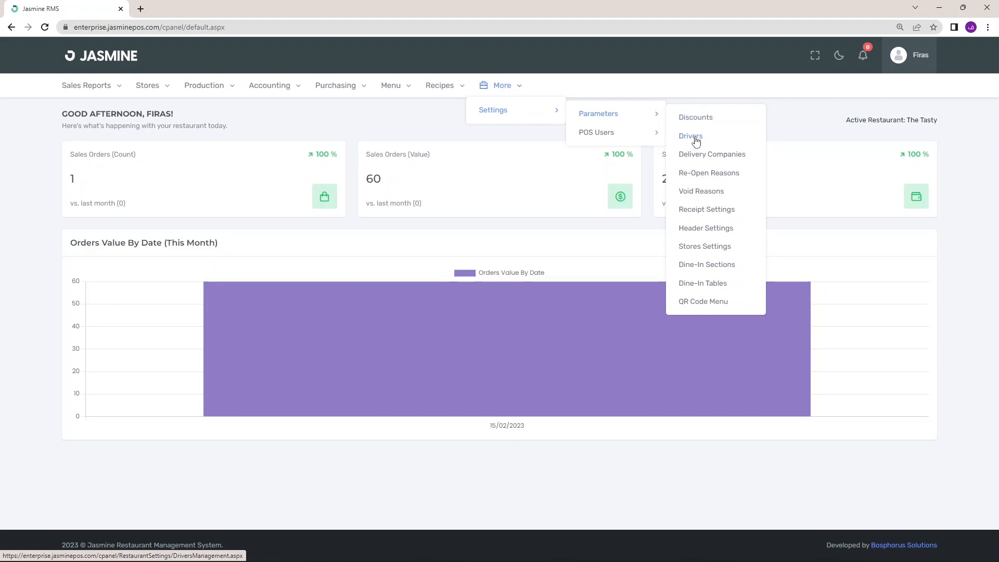
pyautogui.click(696, 139)
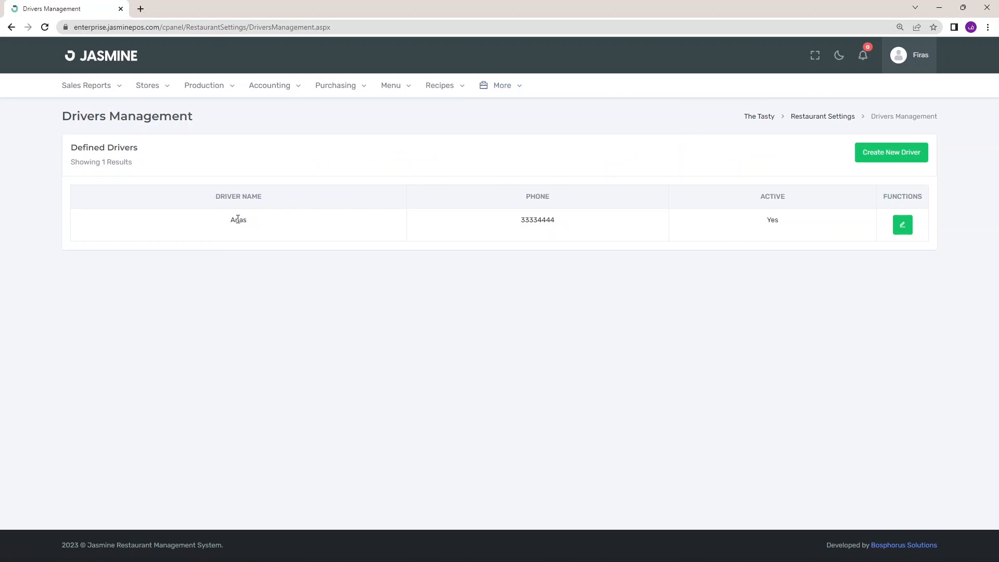
pyautogui.doubleClick(237, 219)
pyautogui.click(537, 220)
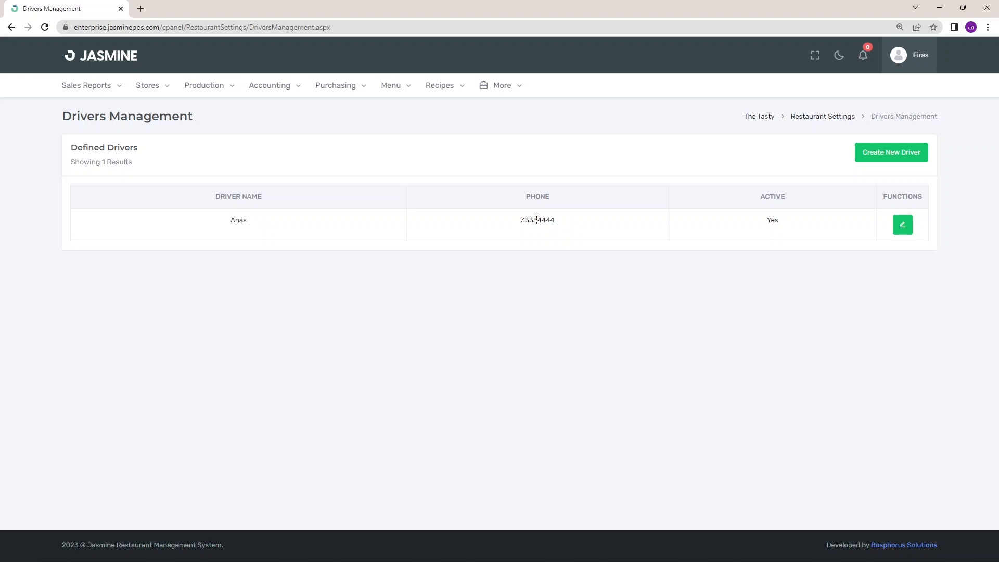
# - Create a new active driver with a name and phone number, and check the new entry in the drivers list
pyautogui.click(883, 159)
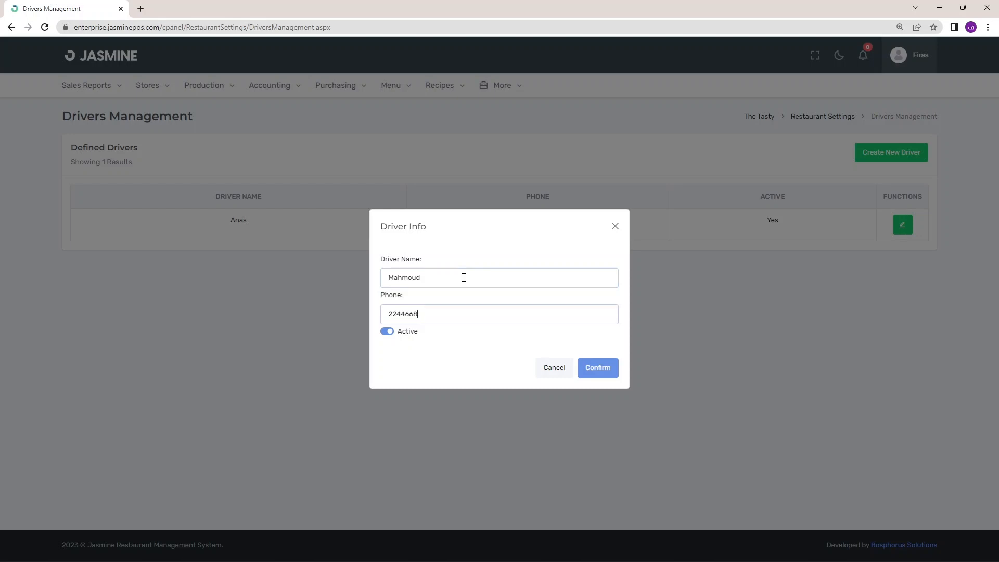
pyautogui.click(599, 369)
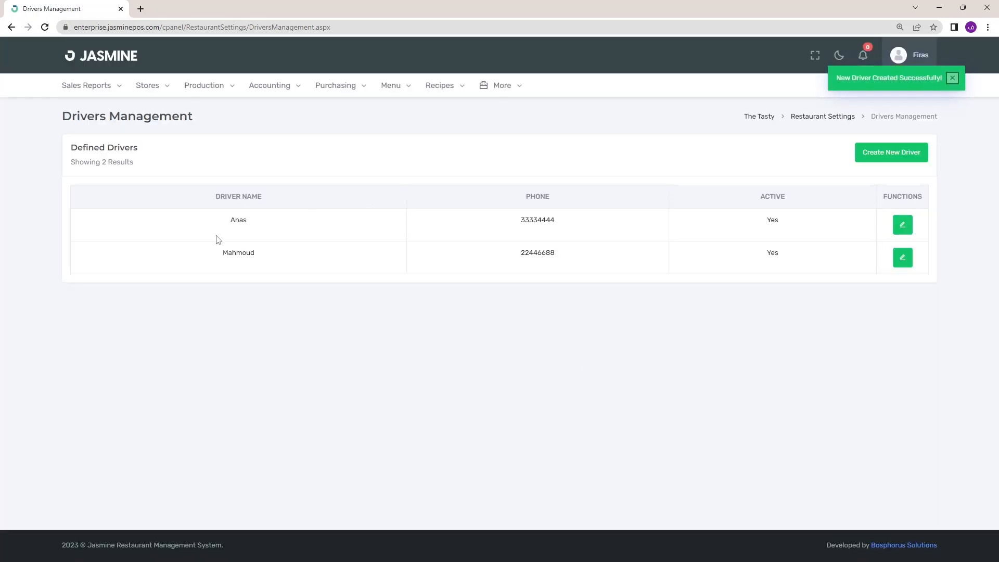
pyautogui.moveTo(224, 255); pyautogui.dragTo(278, 255)
pyautogui.moveTo(521, 255); pyautogui.dragTo(579, 255)
pyautogui.click(623, 255)
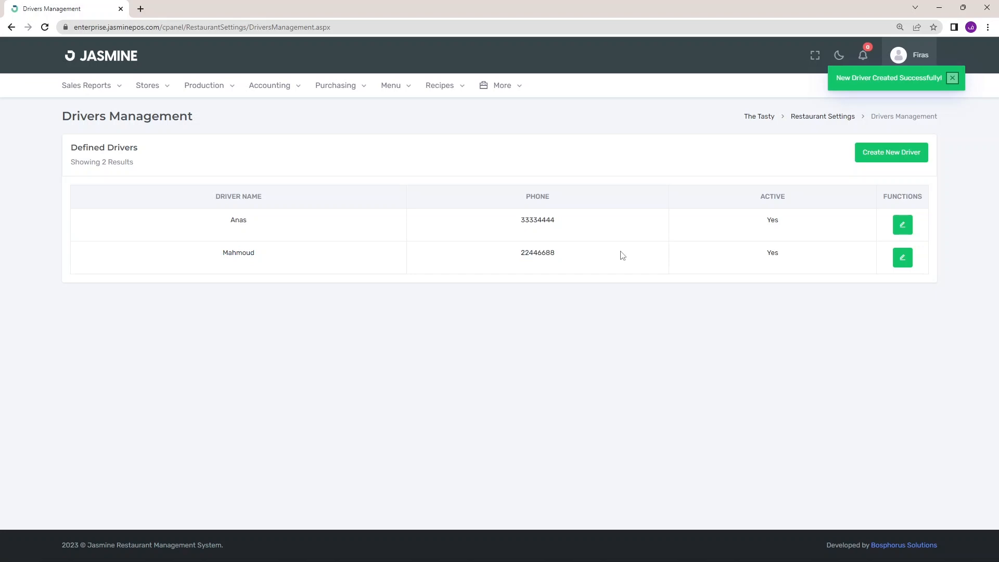
# - Edit the newly added driver's phone number and save the change
pyautogui.doubleClick(529, 252)
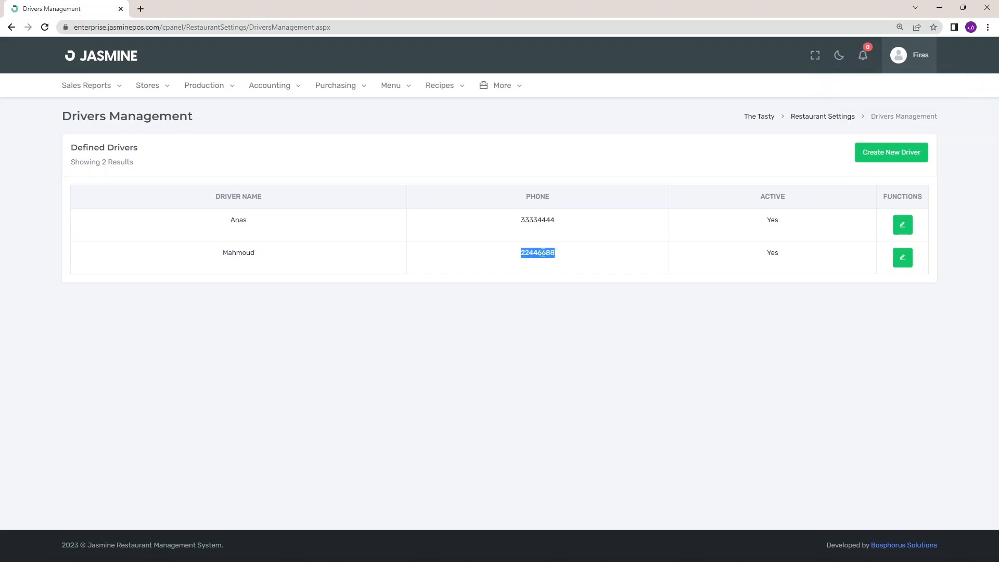
pyautogui.click(630, 265)
pyautogui.click(902, 263)
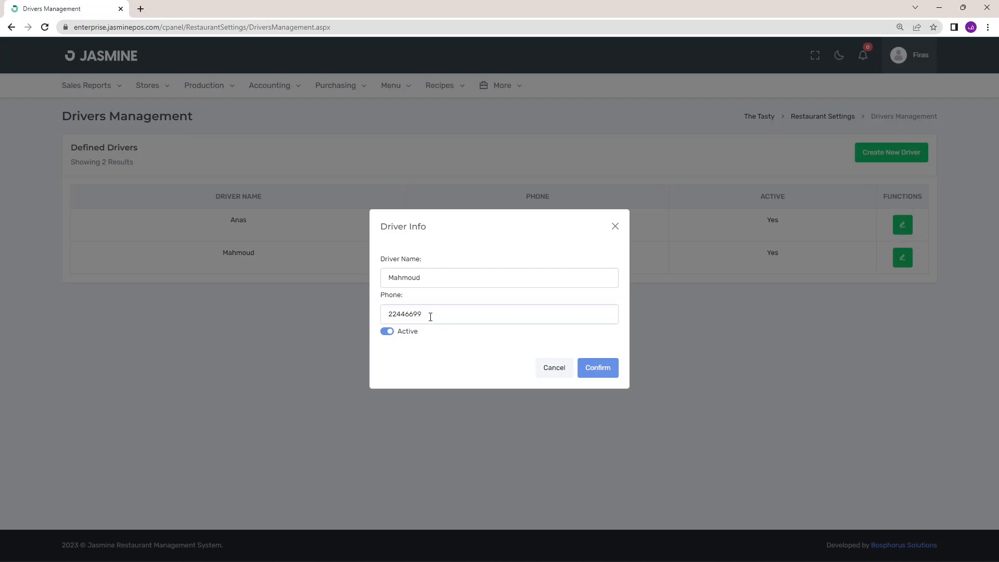
pyautogui.click(598, 373)
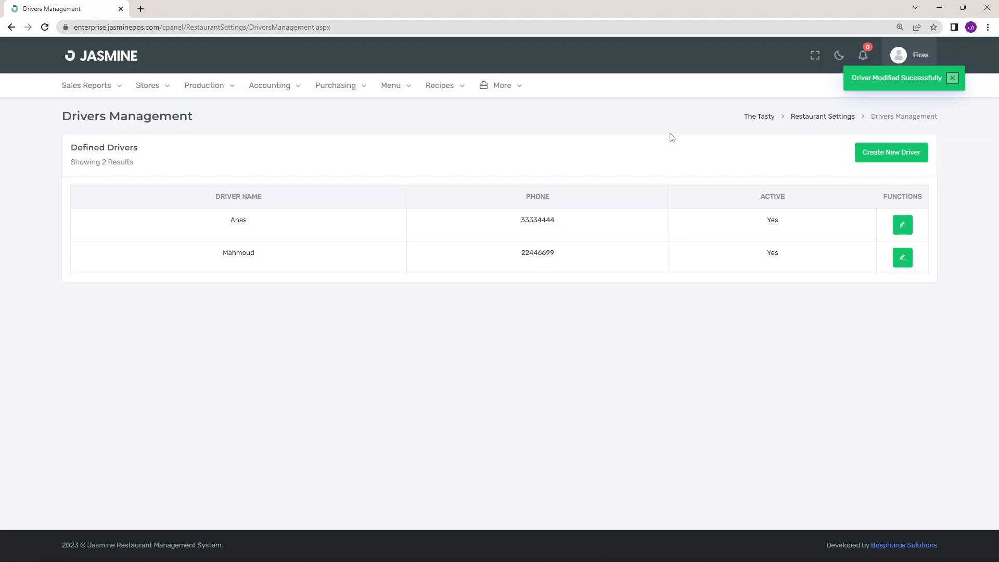
pyautogui.click(953, 79)
# - Switch back to the Jasmine Restaurant Management System and open the direct delivery orders form
pyautogui.click(945, 13)
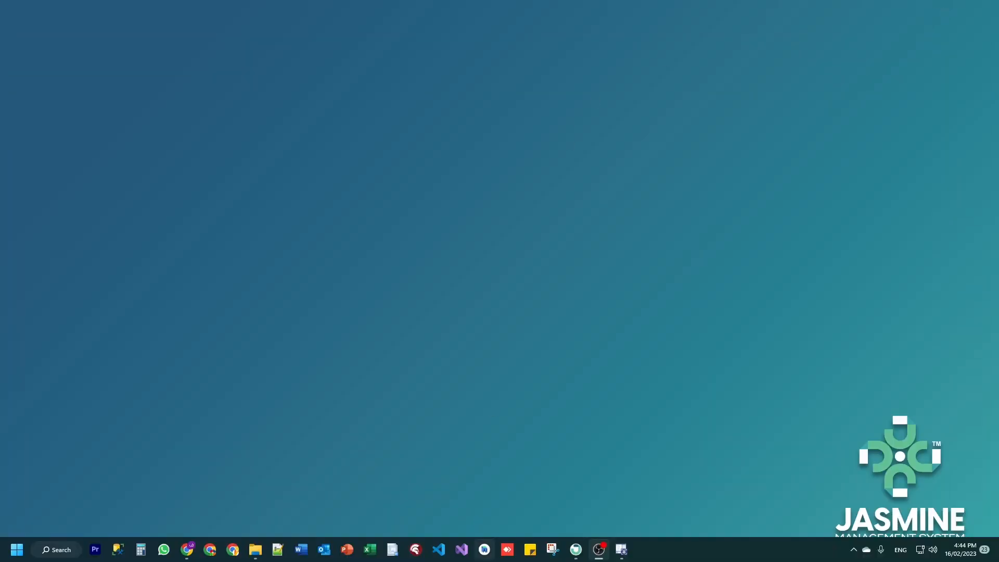
pyautogui.click(576, 549)
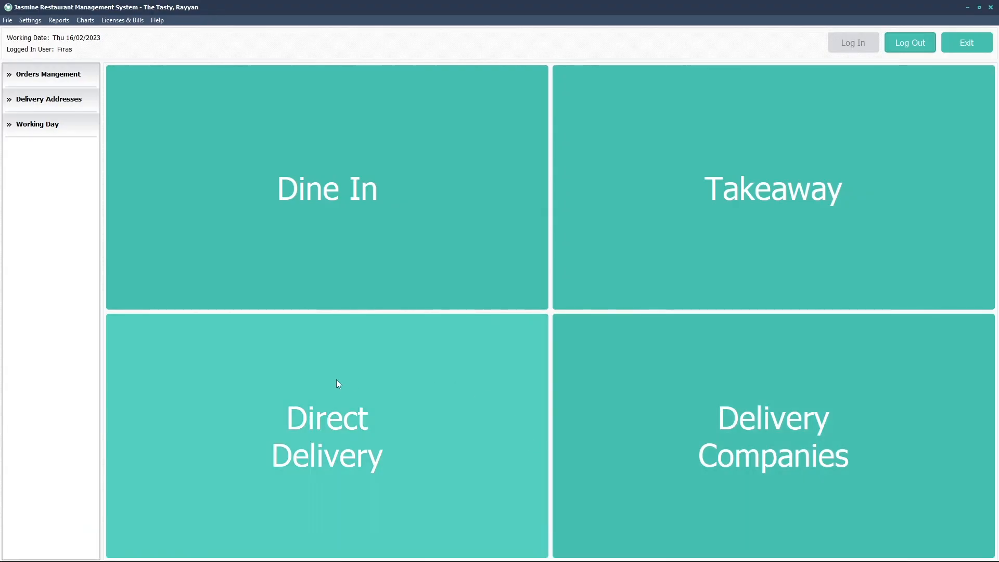
pyautogui.click(321, 432)
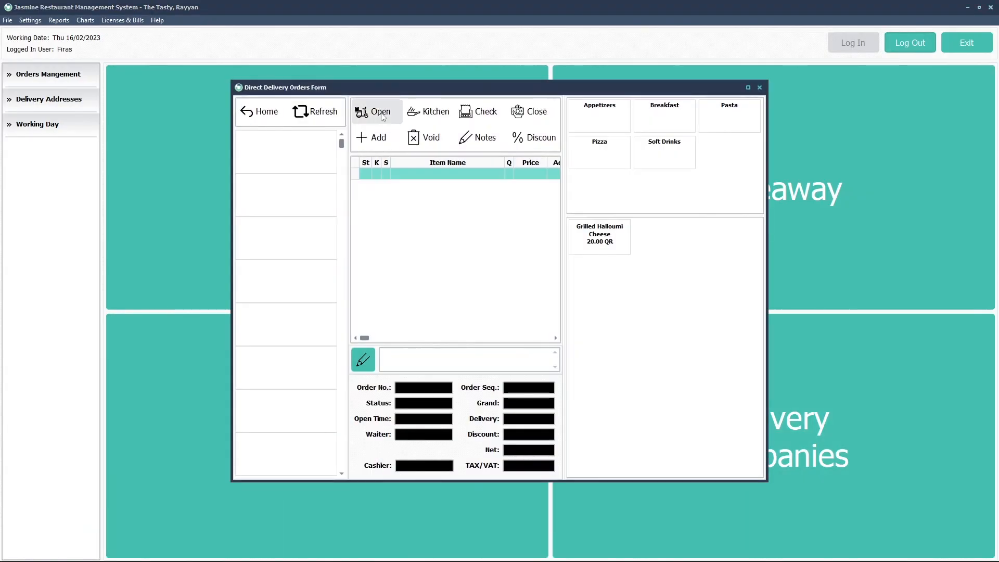
# - Start a new delivery order and search for the customer by phone number
pyautogui.click(381, 113)
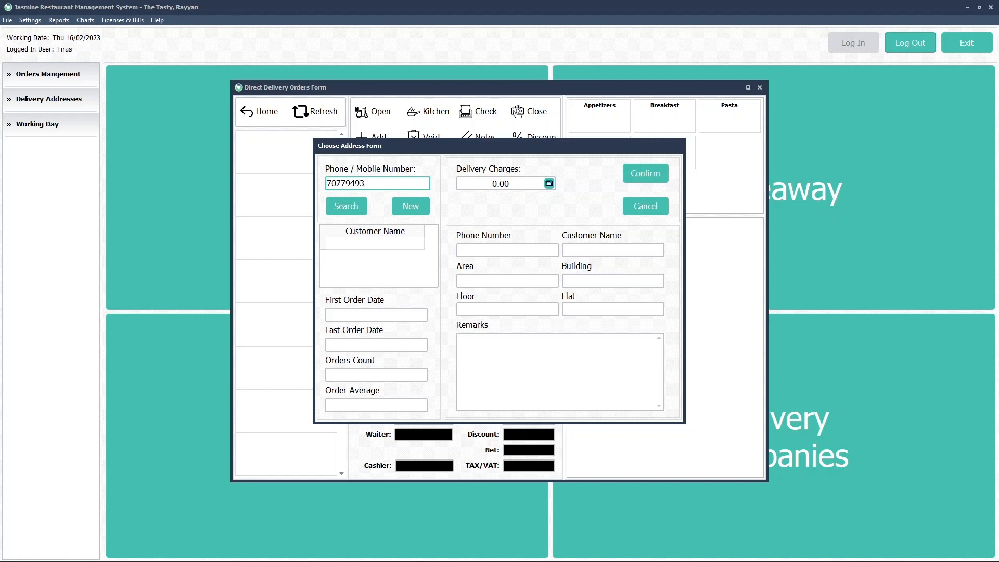
pyautogui.click(350, 210)
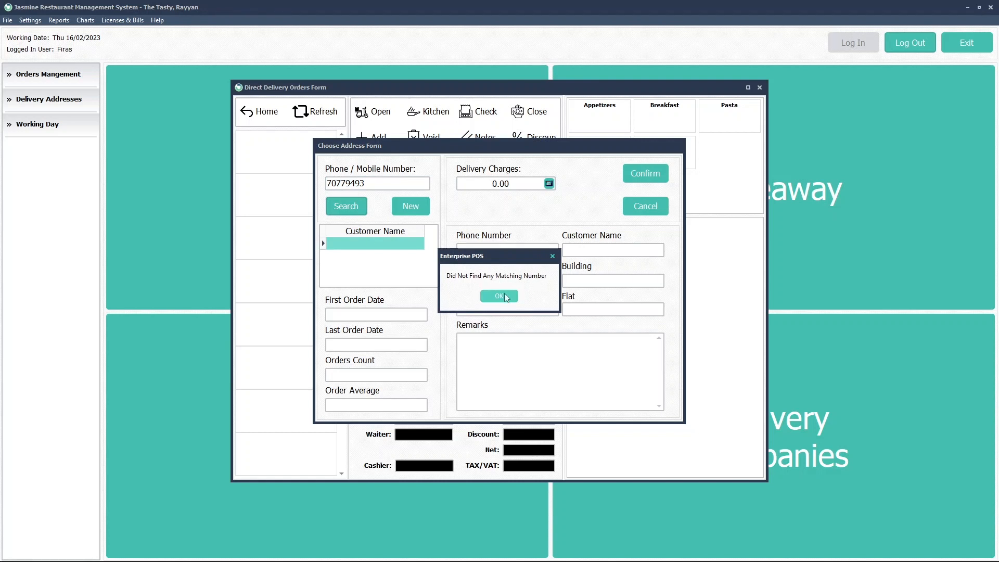
pyautogui.click(509, 297)
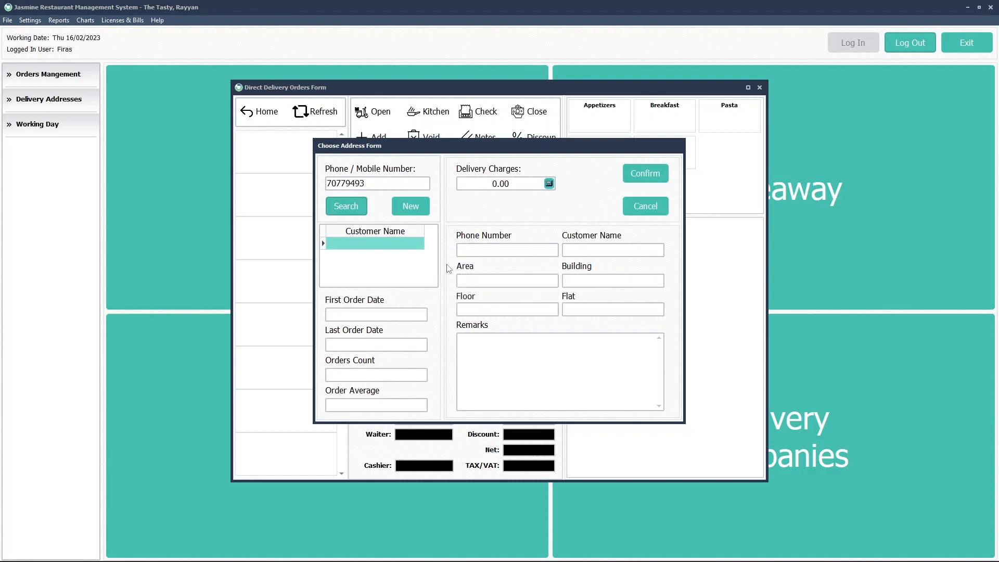
# - Register a new customer with name, area, building, floor and flat, add the remark "Please do not call on phone", and save
pyautogui.click(409, 207)
pyautogui.click(566, 236)
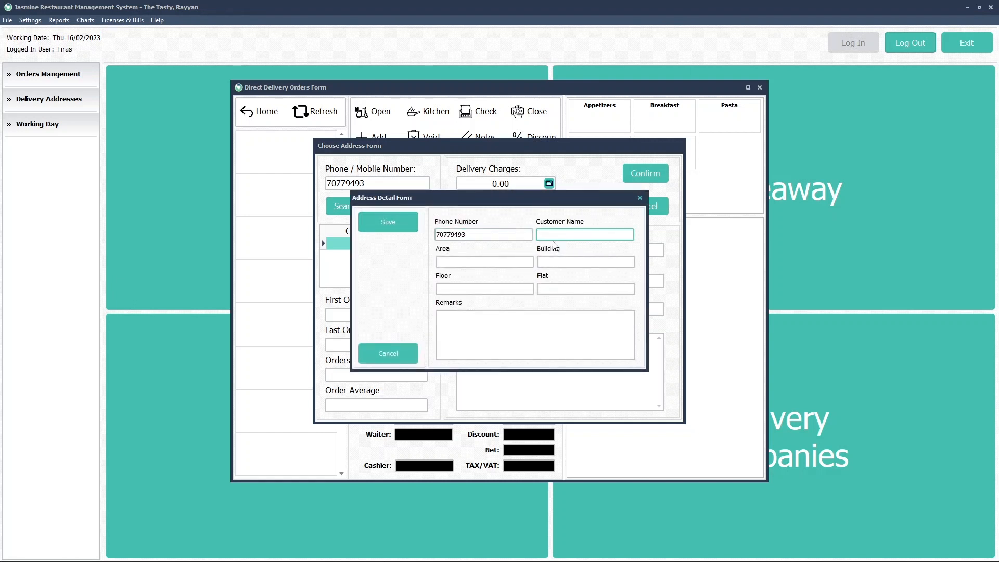
pyautogui.write('Um Fadel')
pyautogui.press('Tab')
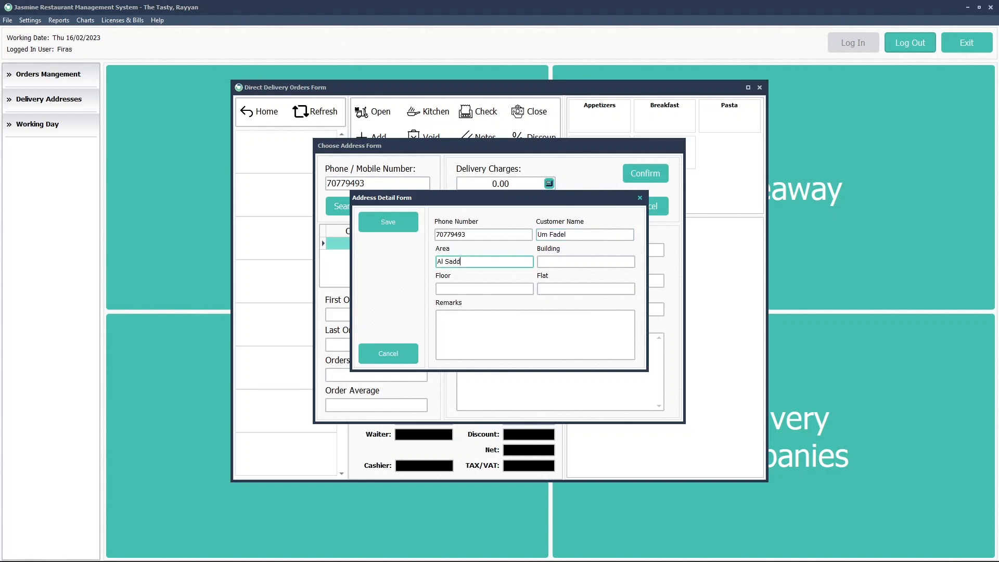
pyautogui.press('Tab')
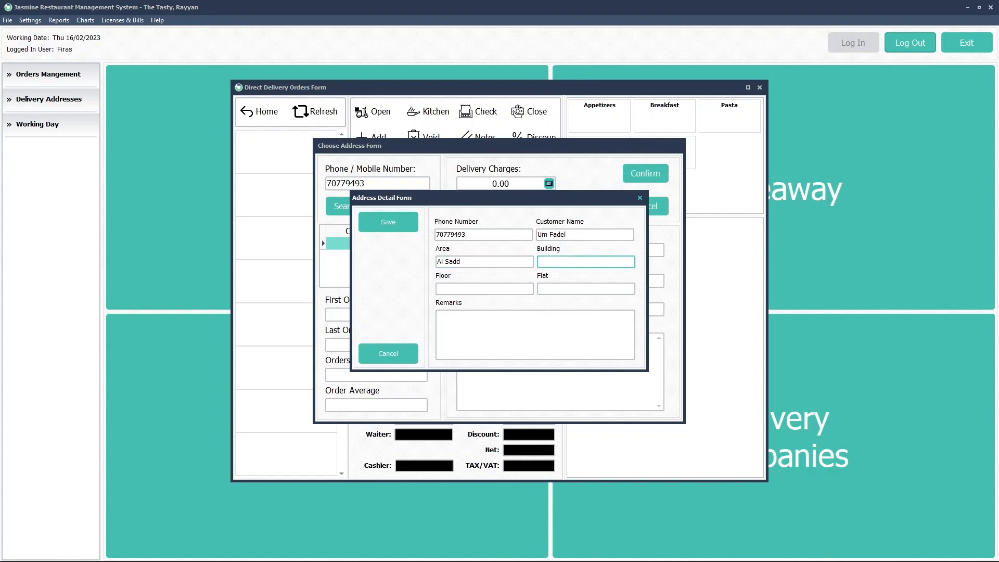
pyautogui.write('51')
pyautogui.press('Tab')
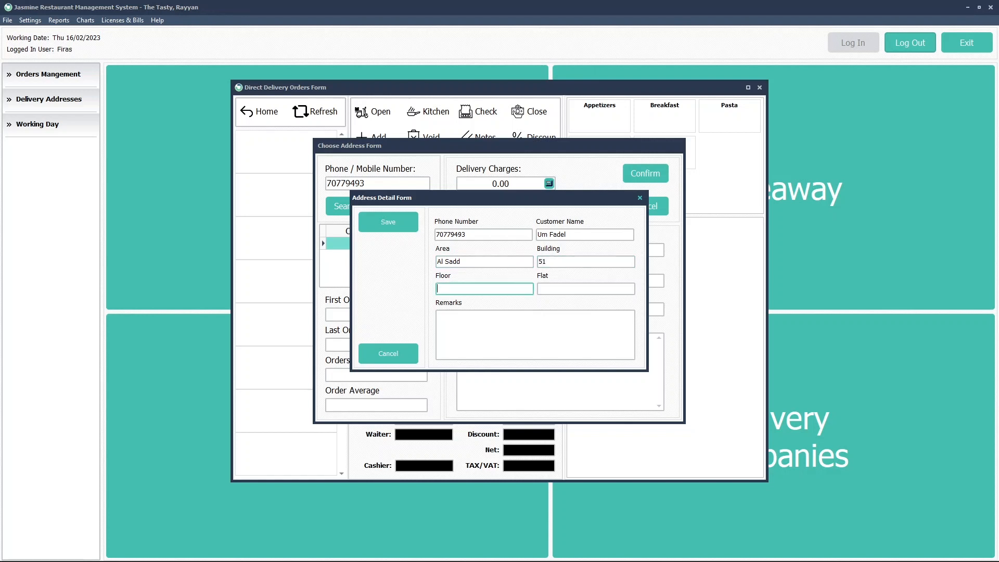
pyautogui.press('Tab')
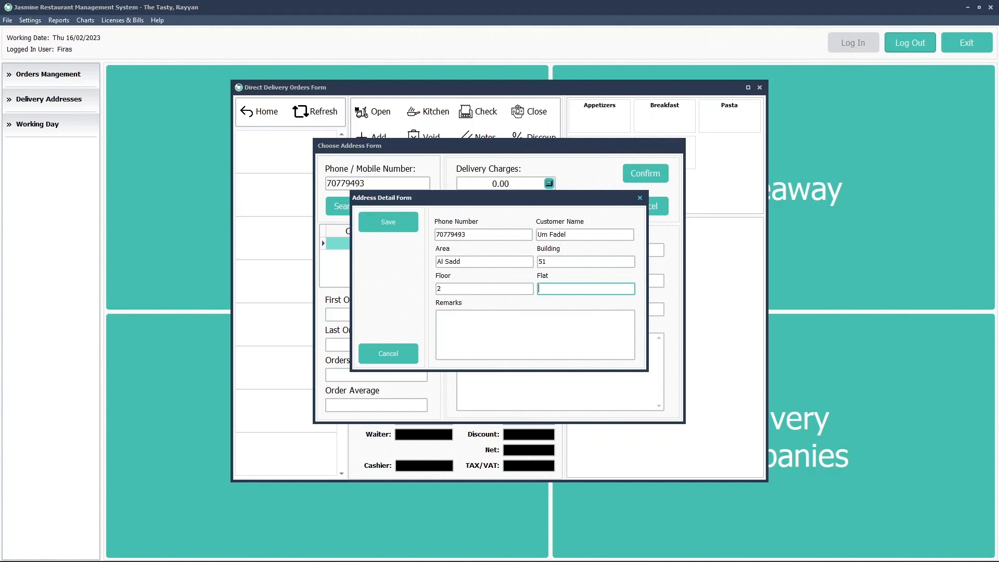
pyautogui.click(515, 321)
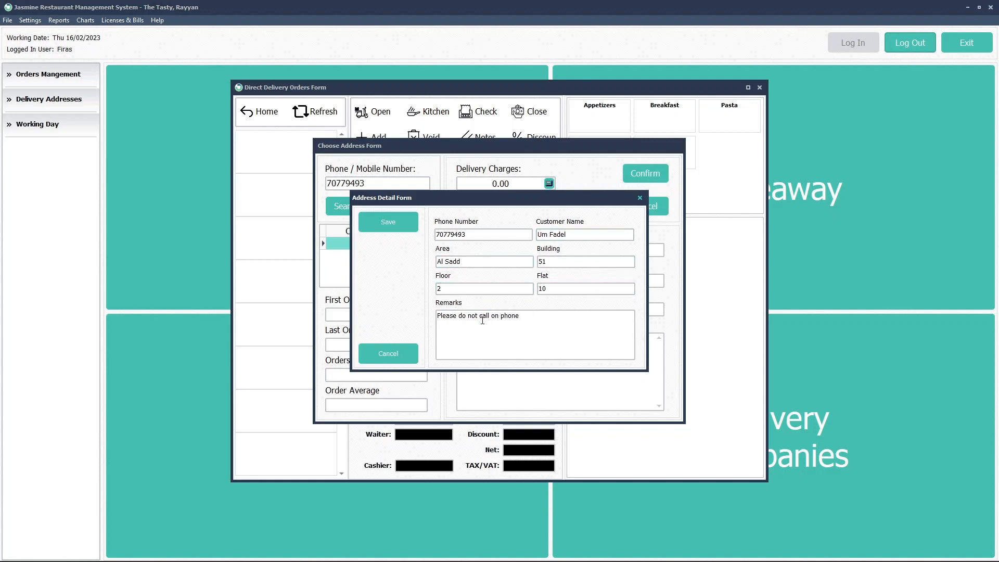
pyautogui.click(460, 235)
pyautogui.click(388, 223)
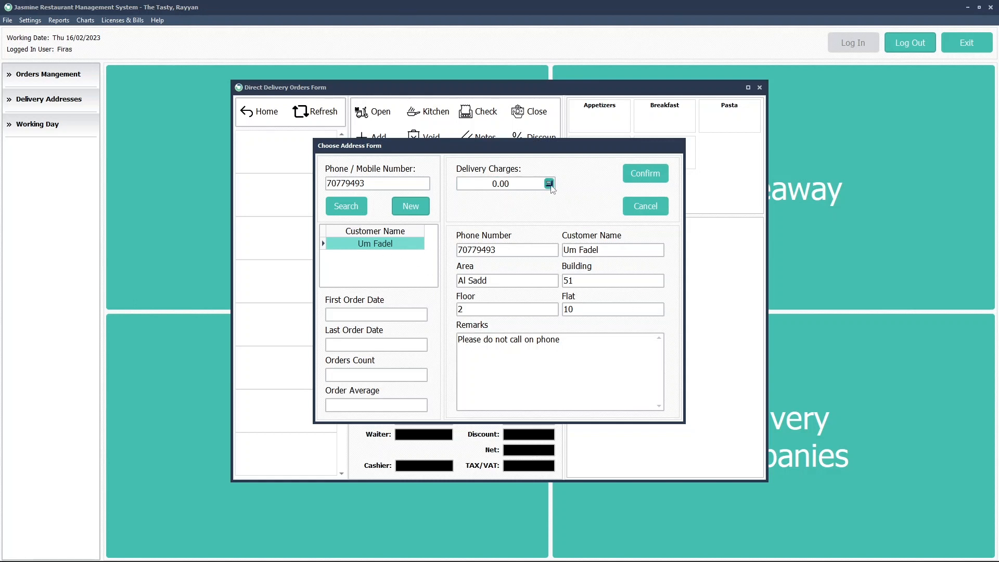
# - Set the delivery charges to 15 and confirm the customer's address to open the order
pyautogui.click(549, 184)
pyautogui.click(494, 223)
pyautogui.click(506, 211)
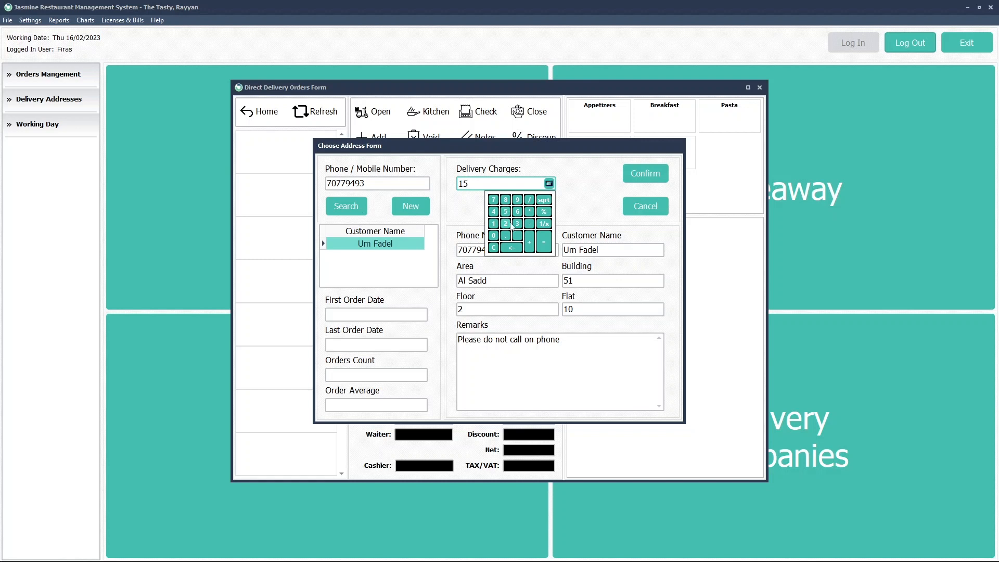
pyautogui.click(543, 242)
pyautogui.click(644, 173)
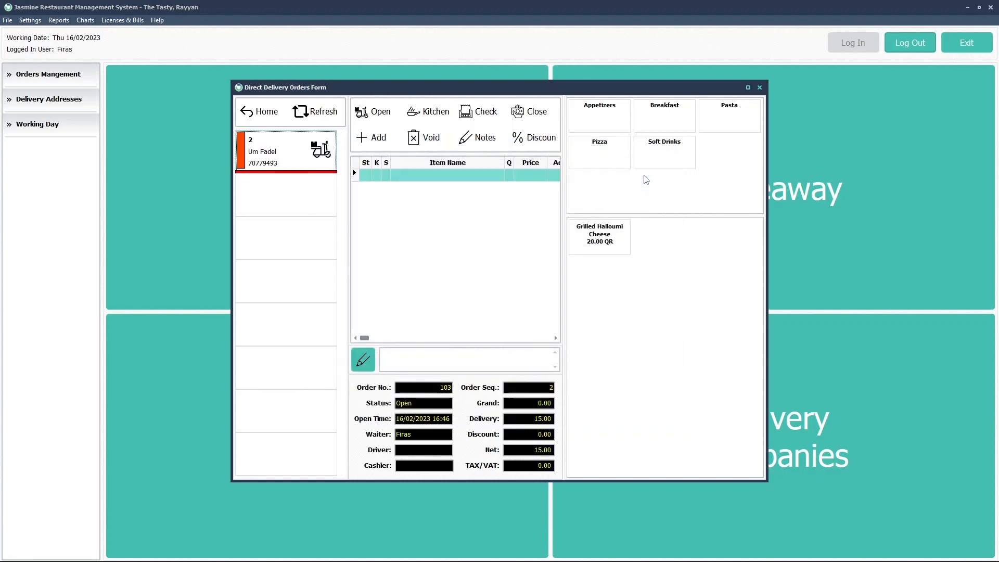
# - Add one large Vegetable Pizza with the Extra Onion modifier to the order
pyautogui.click(615, 155)
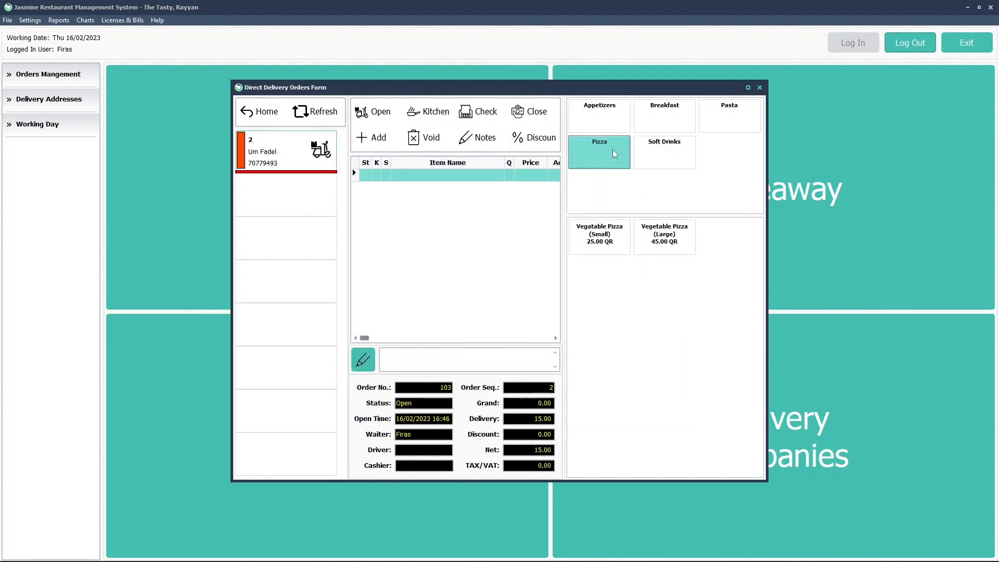
pyautogui.click(657, 235)
pyautogui.click(456, 232)
pyautogui.click(494, 238)
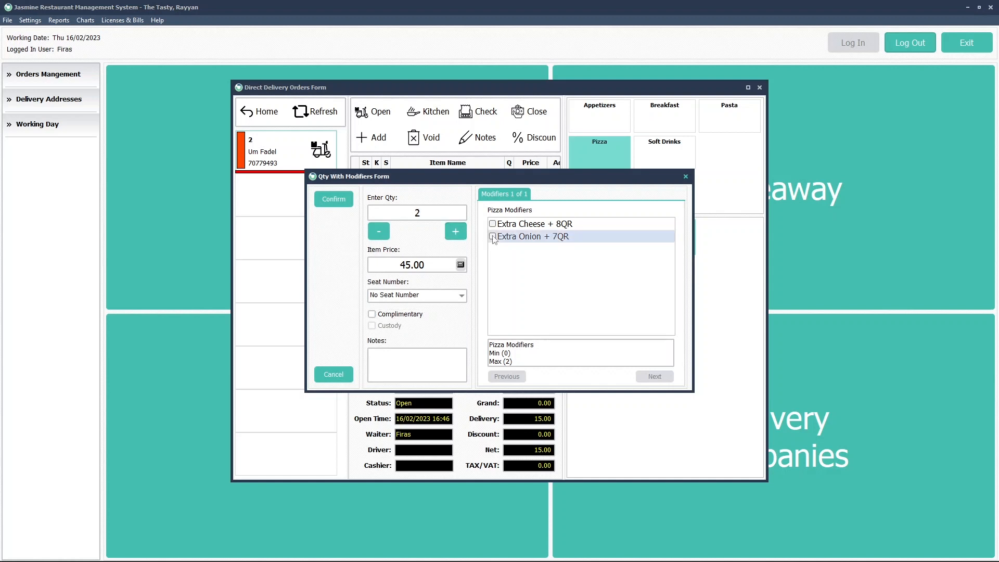
pyautogui.click(493, 237)
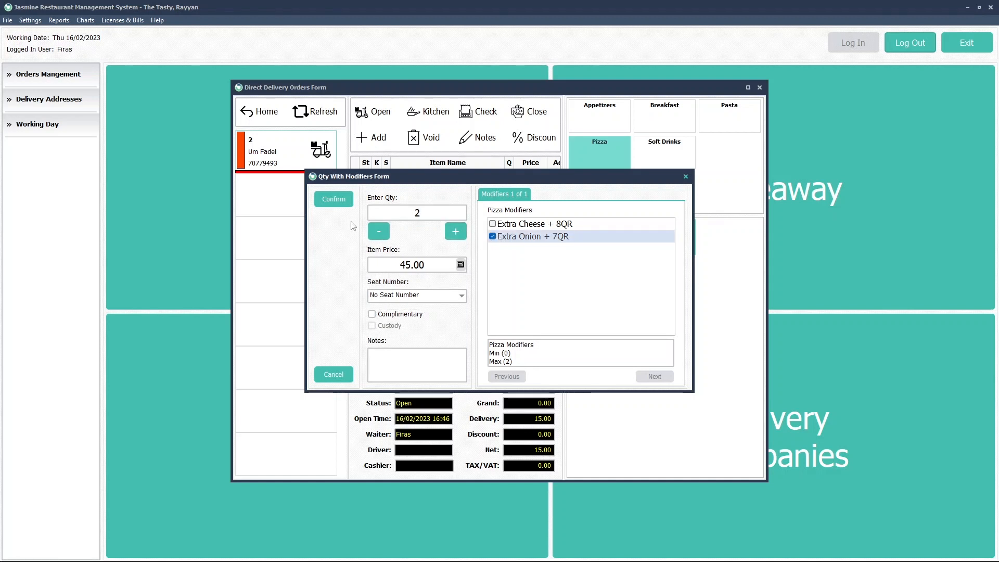
pyautogui.click(378, 232)
pyautogui.click(334, 199)
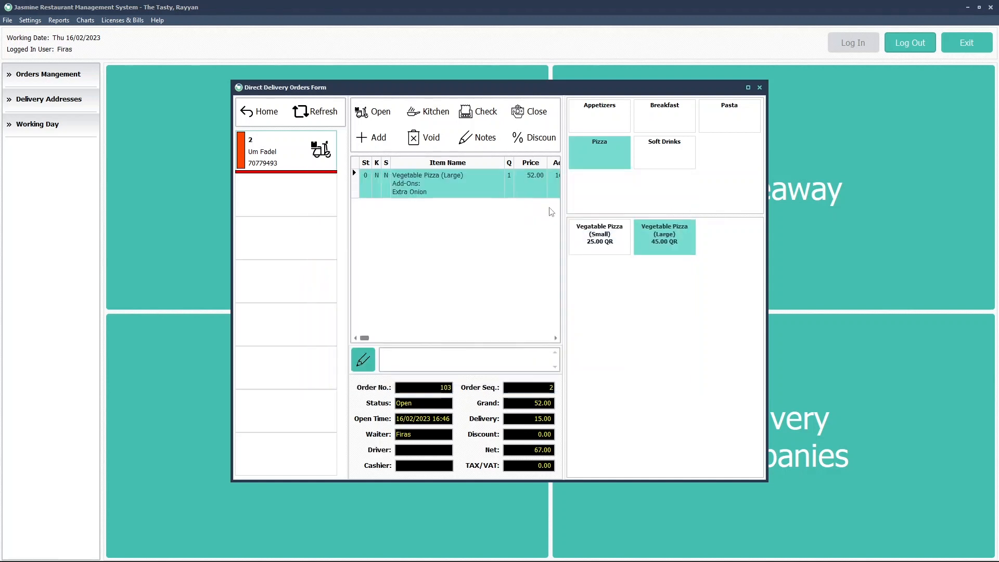
# - Add one large Vegetable Pizza with the Extra Cheese modifier to the order
pyautogui.click(659, 237)
pyautogui.click(507, 225)
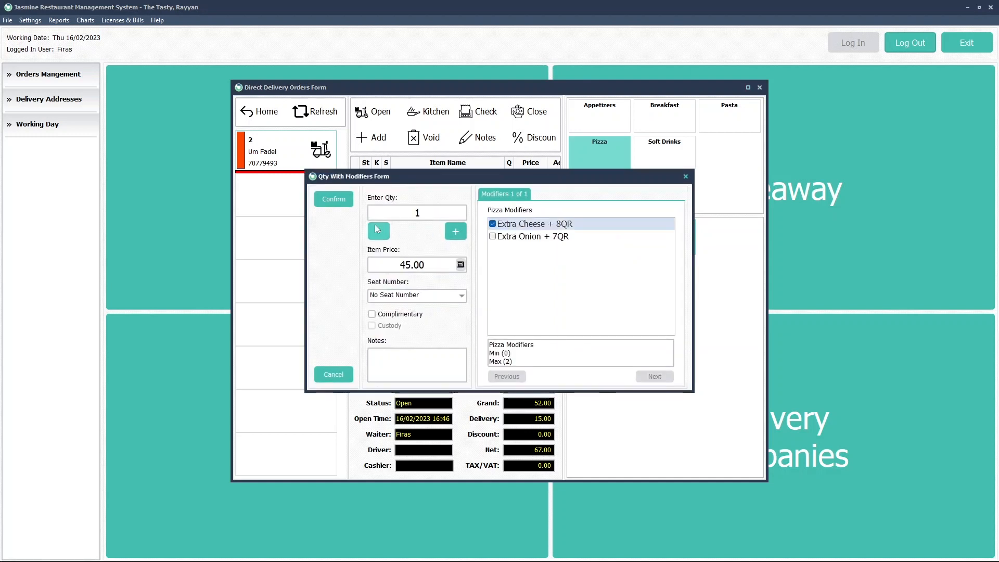
pyautogui.click(344, 204)
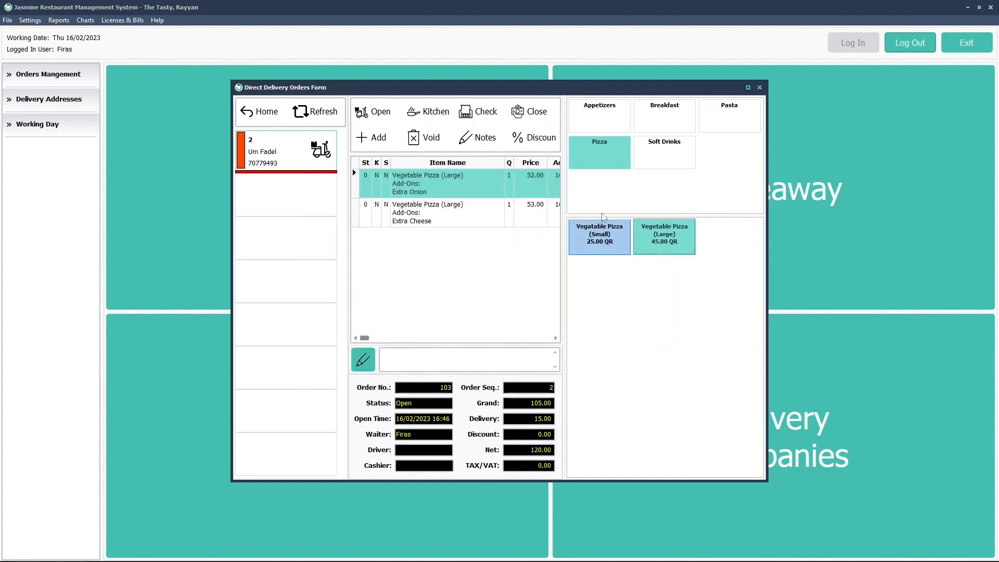
# - Add two 7 Up soft drinks to the order
pyautogui.click(674, 149)
pyautogui.click(600, 235)
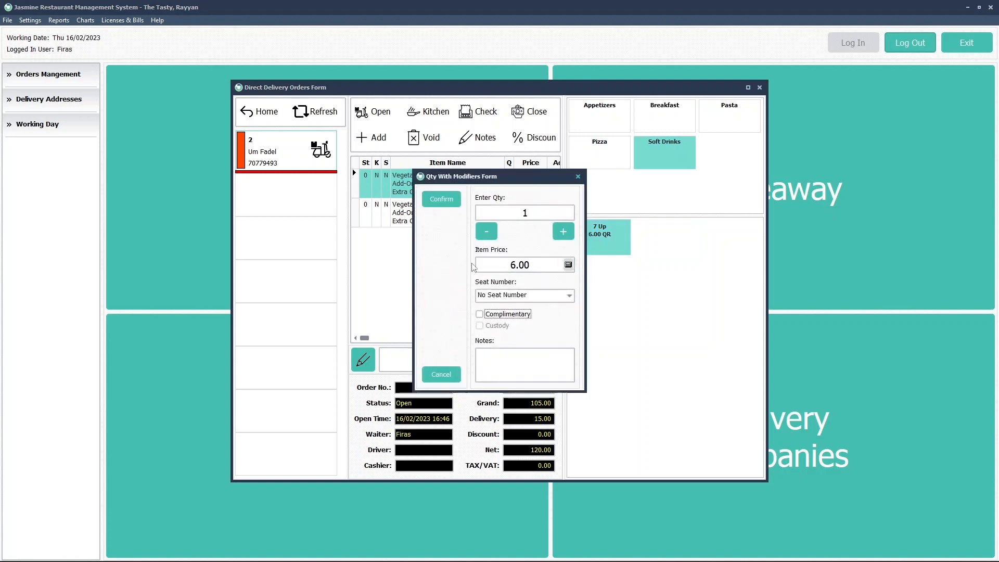
pyautogui.click(564, 231)
pyautogui.click(441, 200)
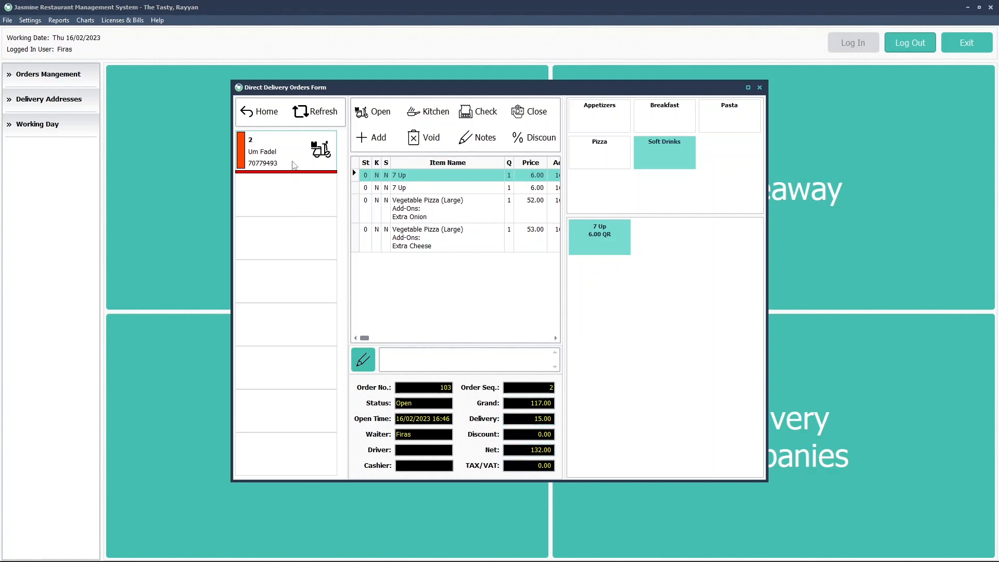
# - Assign the second listed driver to the open delivery order and confirm the assignment
pyautogui.rightClick(295, 165)
pyautogui.click(309, 197)
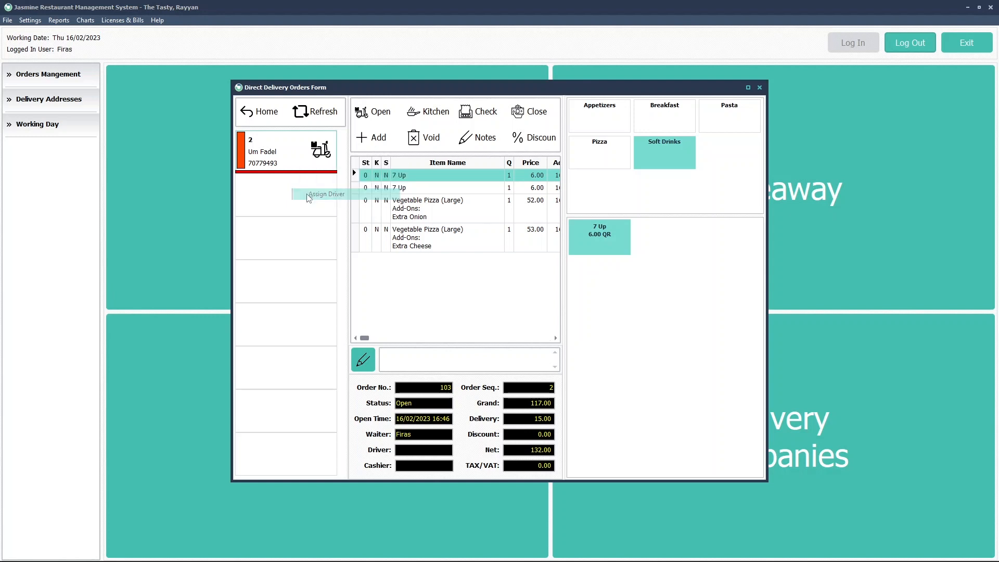
pyautogui.click(544, 291)
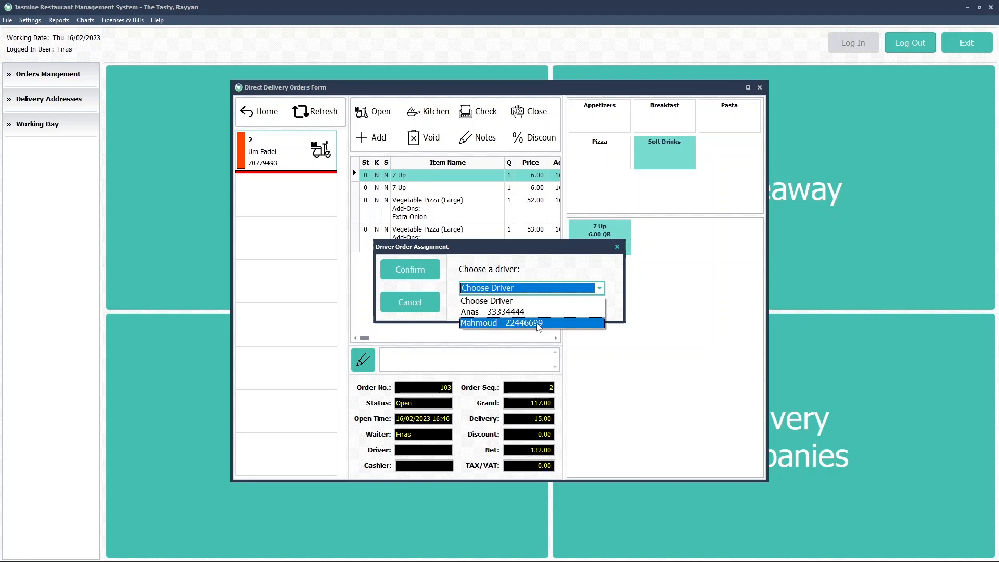
pyautogui.click(539, 324)
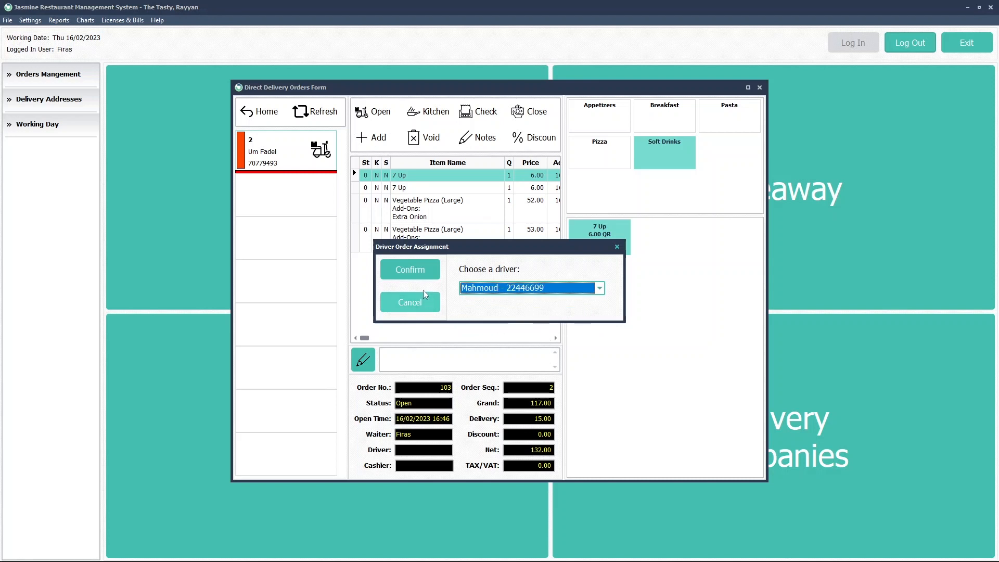
pyautogui.click(417, 273)
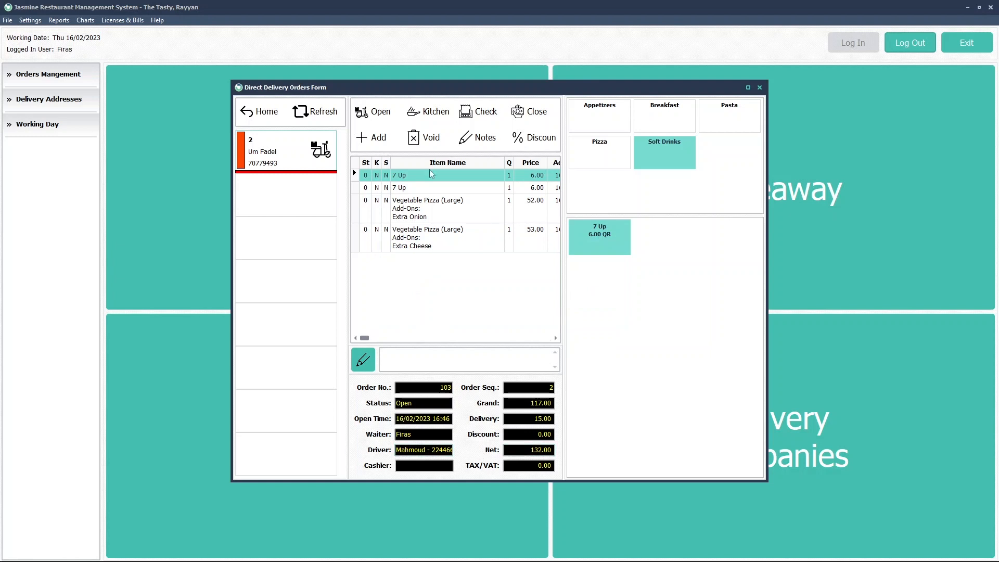
# - Send the order to the kitchen and issue the customer check, closing each print preview
pyautogui.click(435, 115)
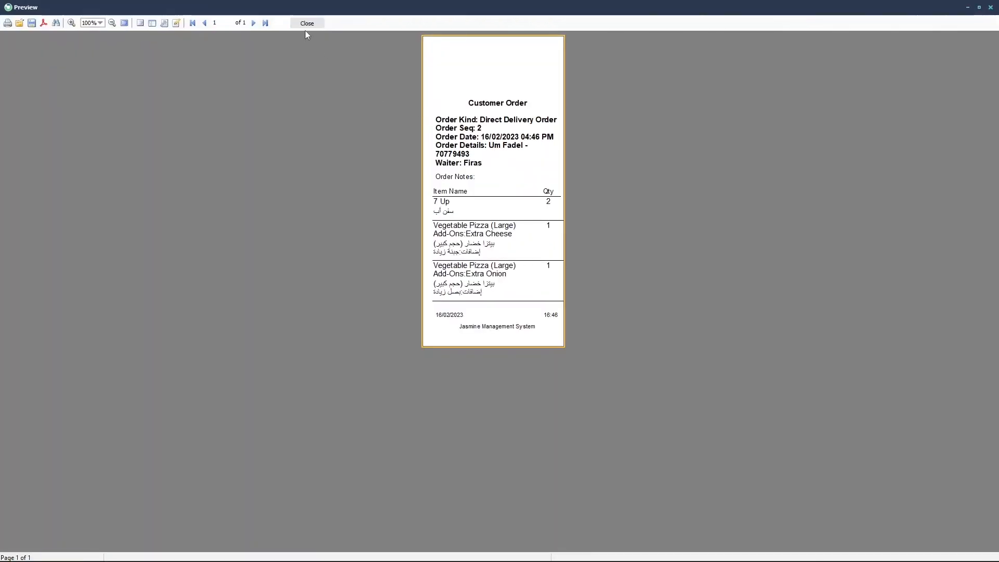
pyautogui.click(307, 26)
pyautogui.click(479, 112)
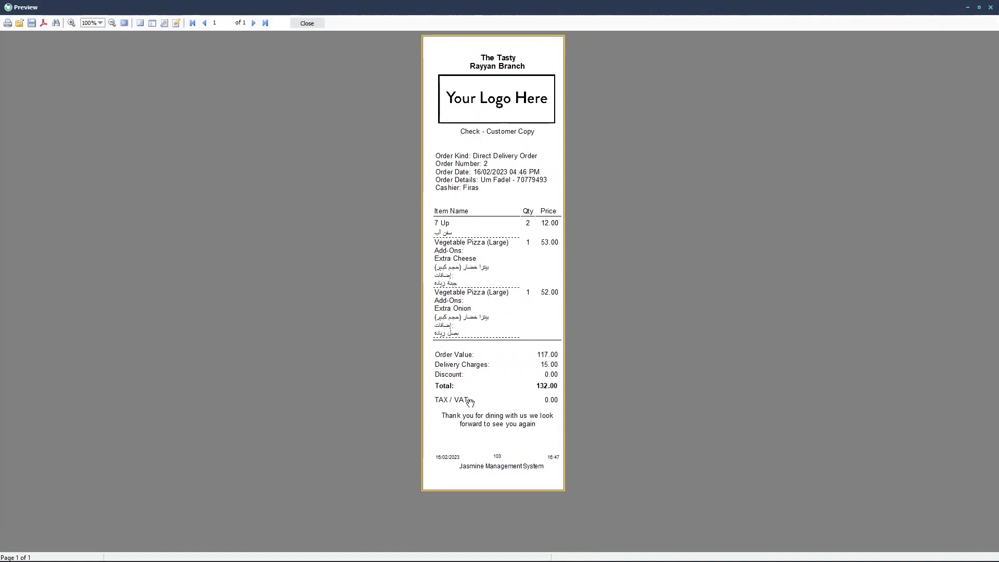
pyautogui.click(307, 23)
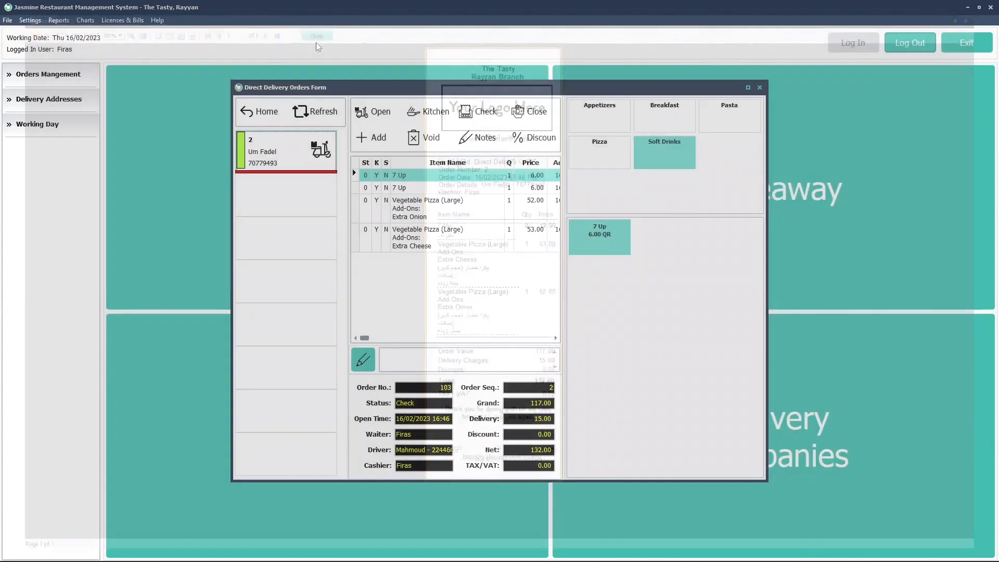
# - Close the order as a single Card payment to the 2 - Visa / Master Card account, dismiss the receipt and return to the home screen
pyautogui.click(524, 119)
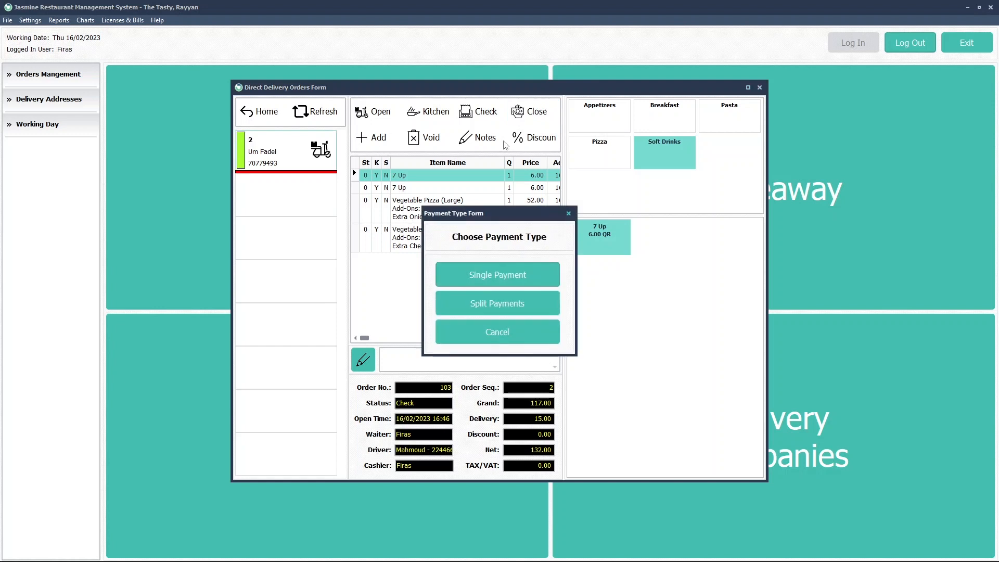
pyautogui.click(463, 272)
pyautogui.hotkey('alt', 'Down')
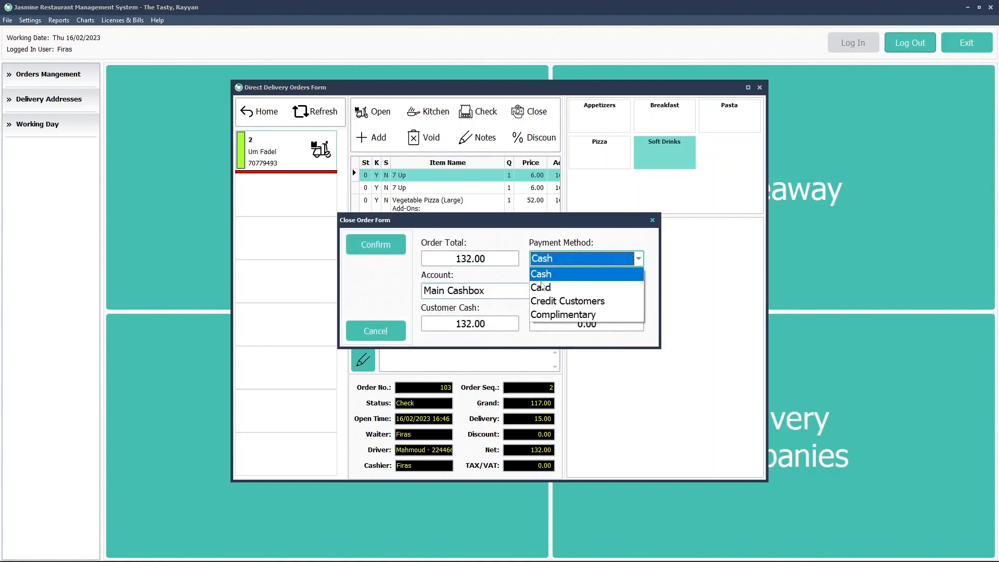
pyautogui.press('Down')
pyautogui.press('Return')
pyautogui.click(445, 294)
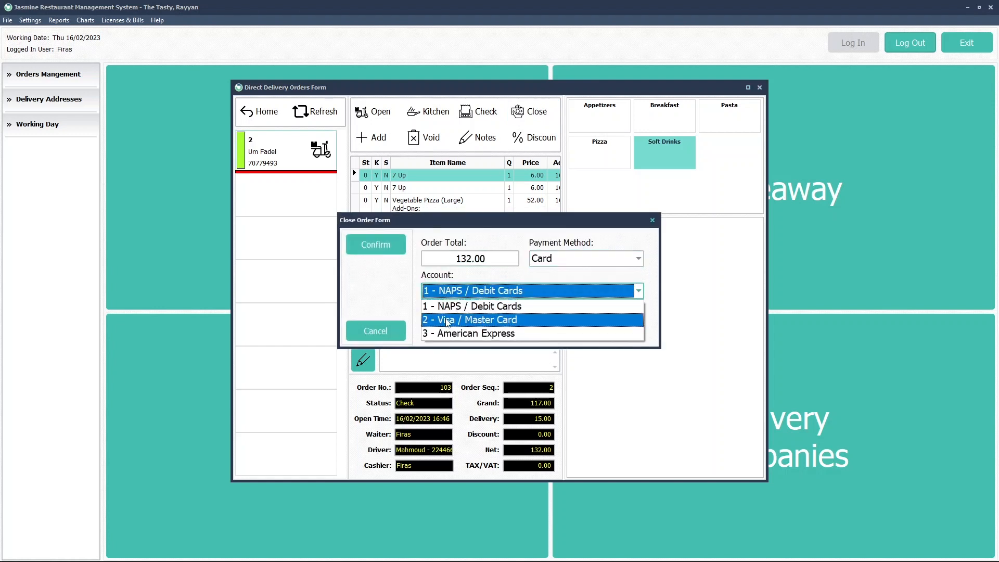
pyautogui.click(448, 322)
pyautogui.click(388, 249)
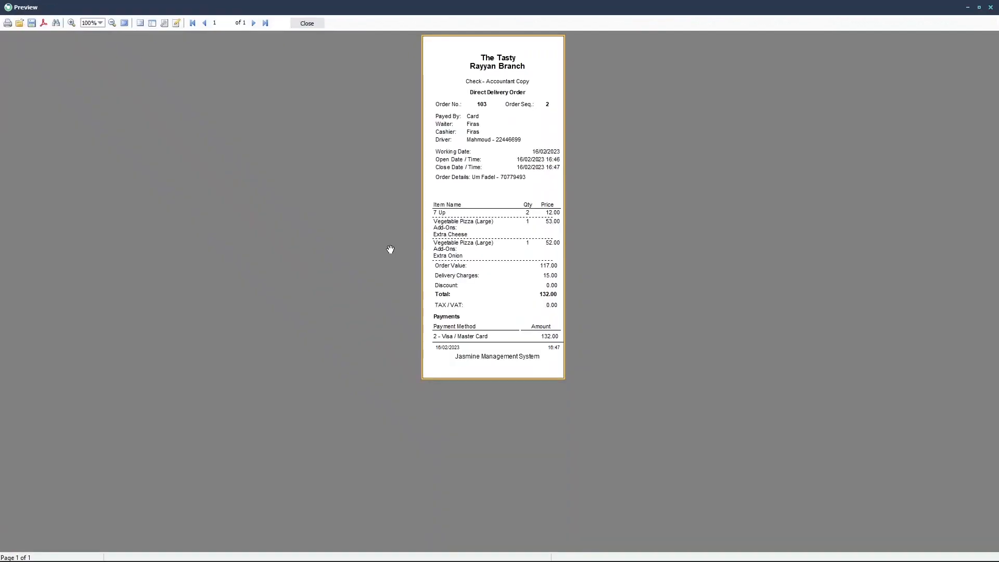
pyautogui.click(307, 23)
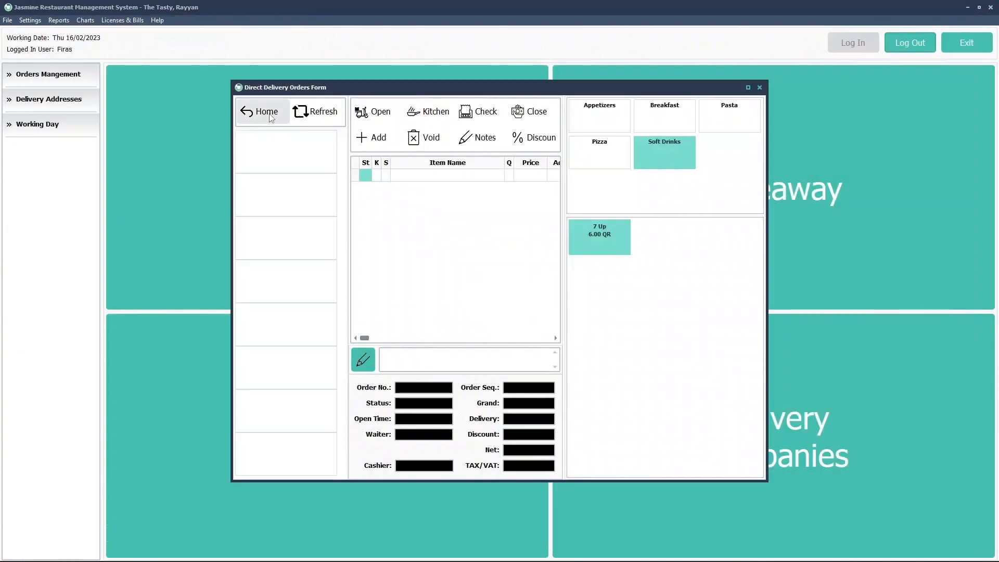
pyautogui.click(266, 113)
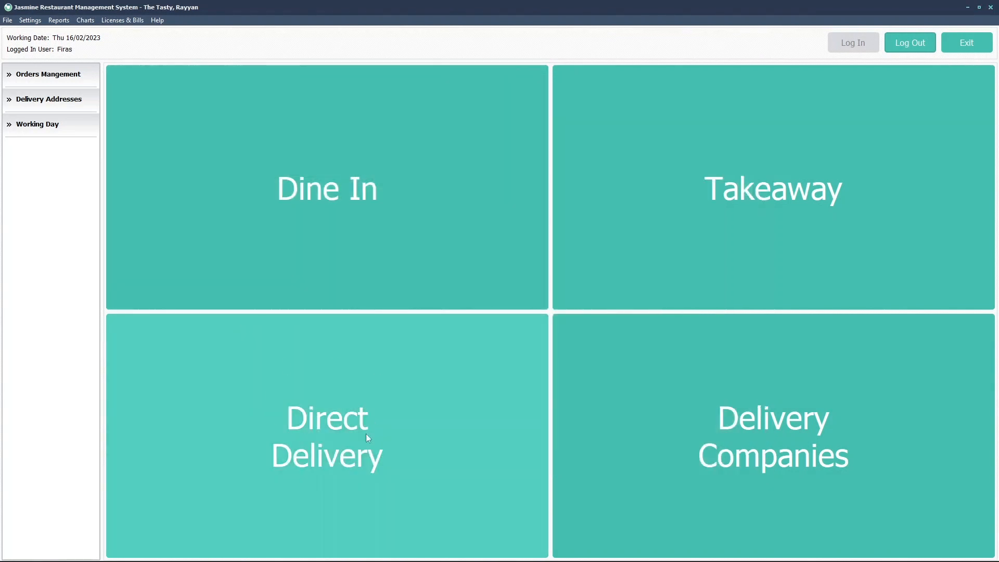